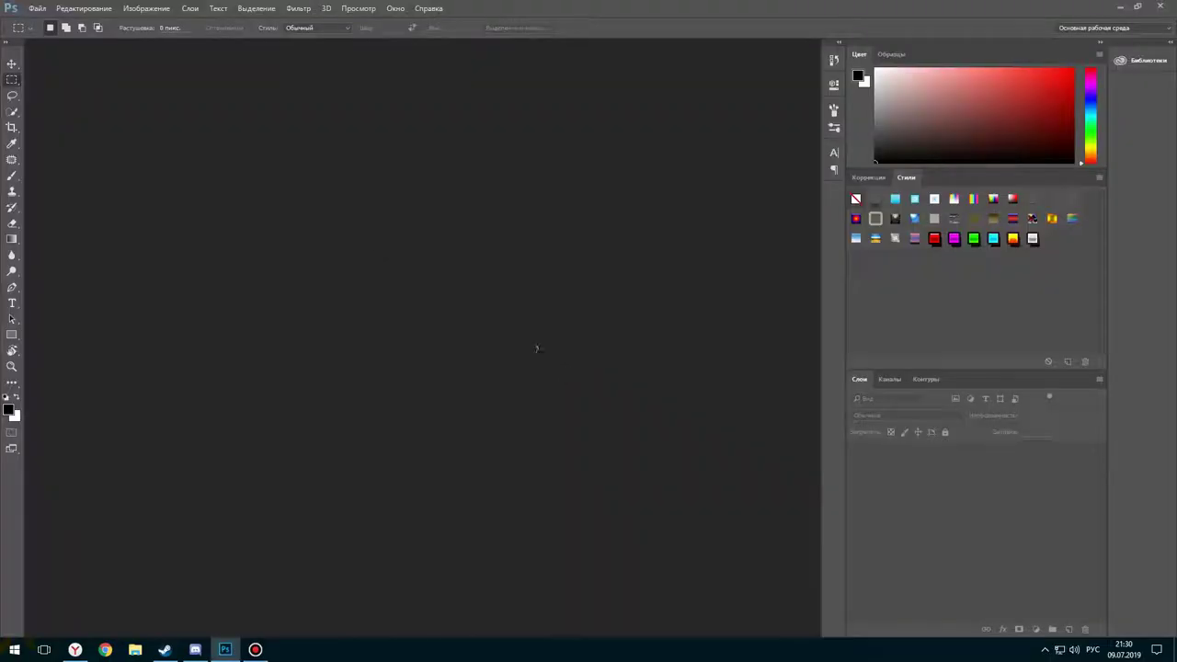
Create a 1280×720 pixel white document, zoom in, and unlock its background layer
{"action": "left_click", "coordinate": [28, 9]}
{"action": "left_click", "coordinate": [48, 22]}
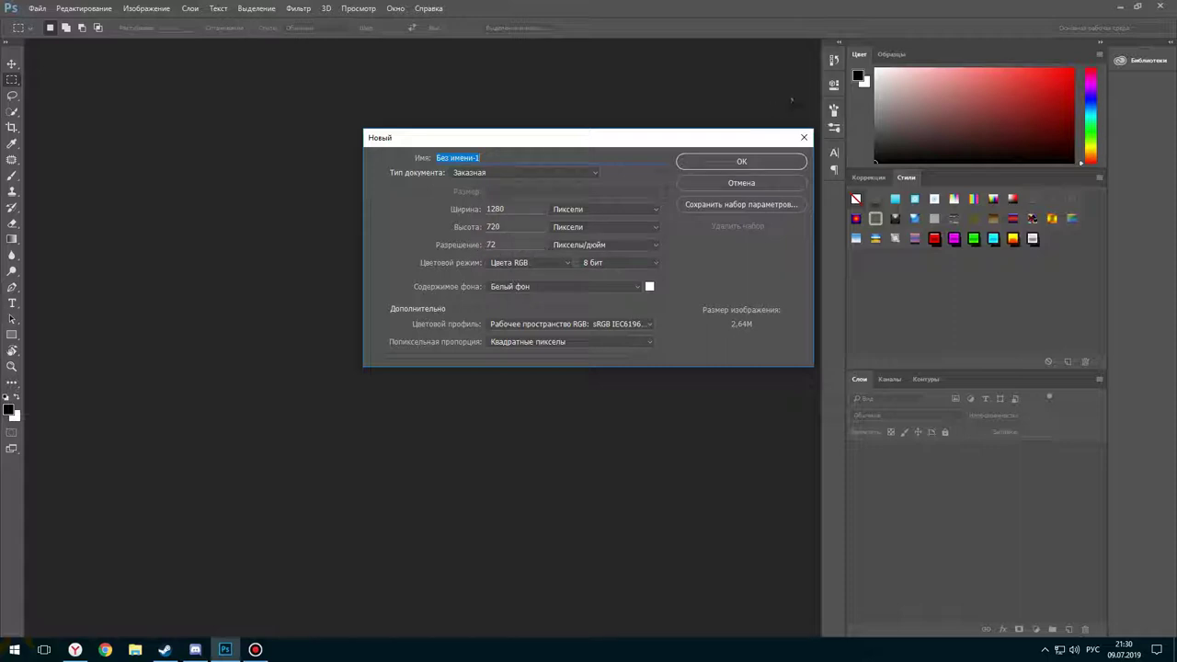
{"action": "left_click", "coordinate": [749, 161]}
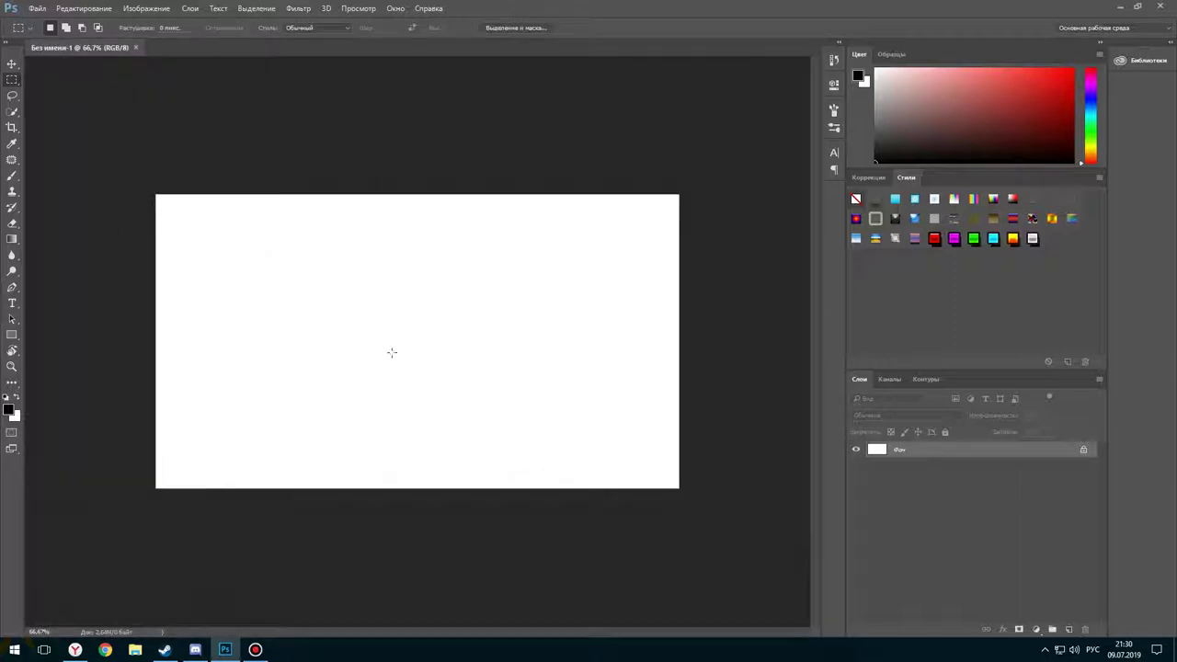
{"action": "key", "text": "ctrl+plus"}
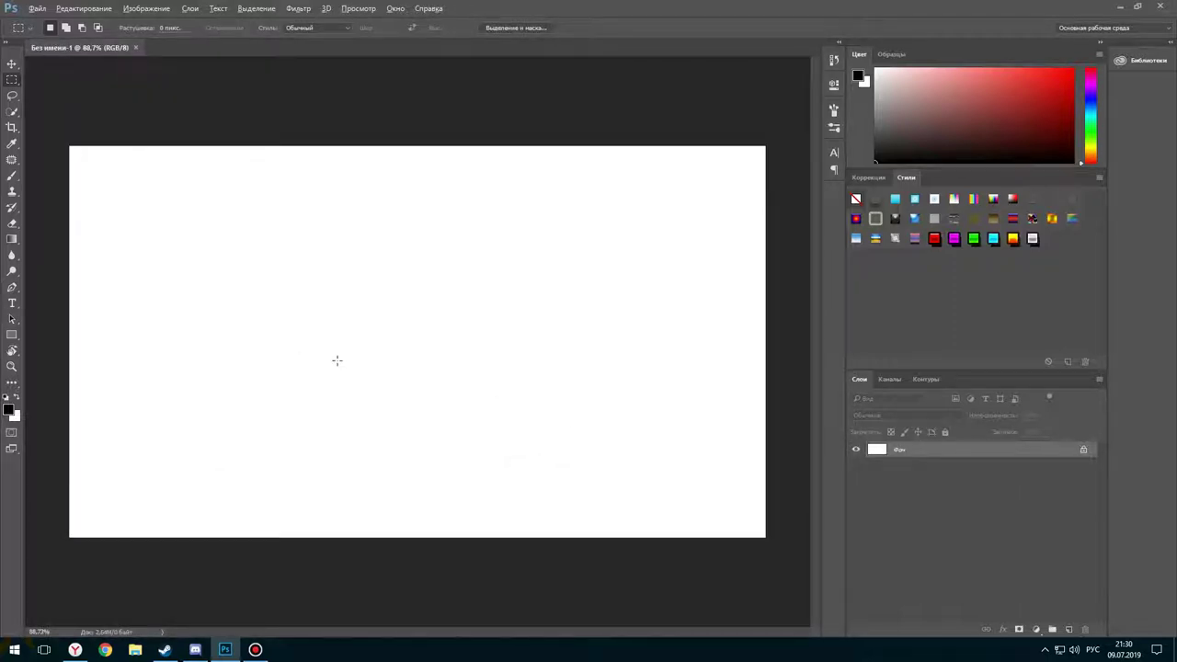
{"action": "left_click", "coordinate": [1084, 451]}
Give Layer 0 a diagonal deep-blue to light-blue Gradient Overlay layer style
{"action": "double_click", "coordinate": [1075, 453]}
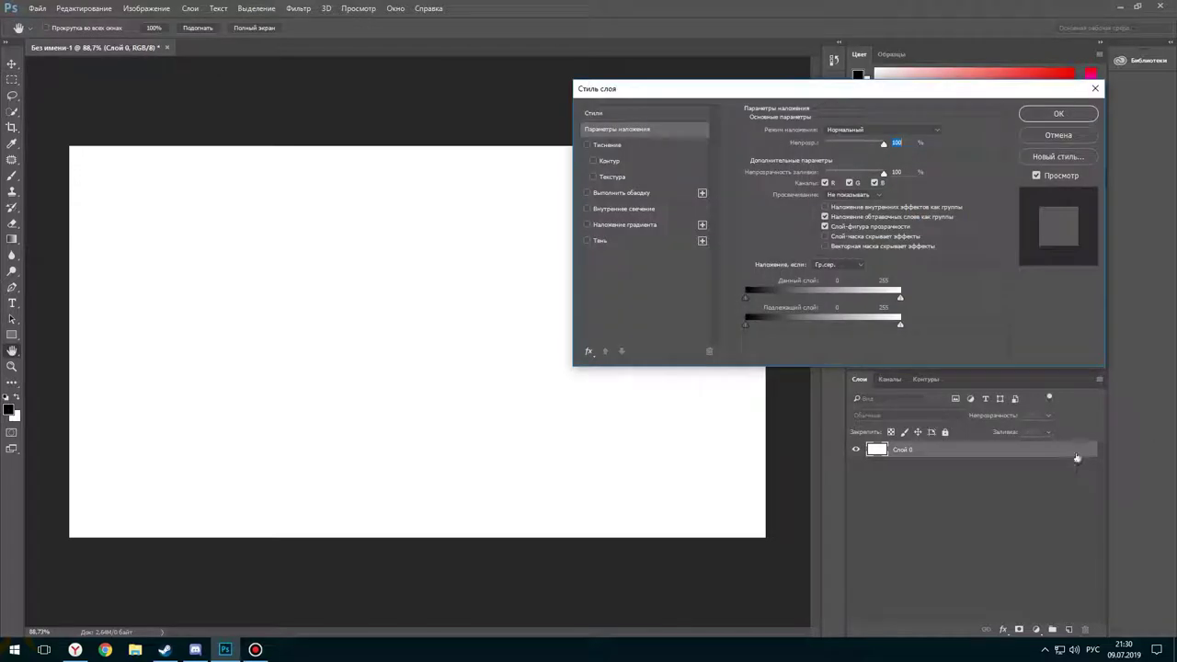
{"action": "left_click", "coordinate": [1094, 89]}
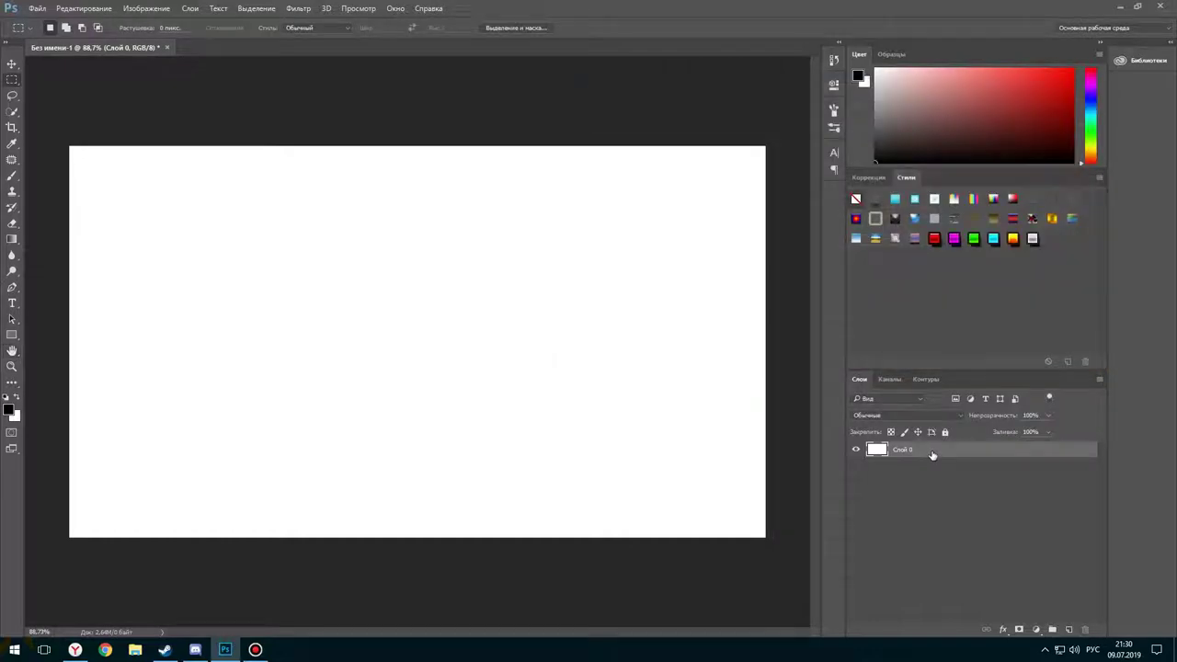
{"action": "double_click", "coordinate": [931, 454]}
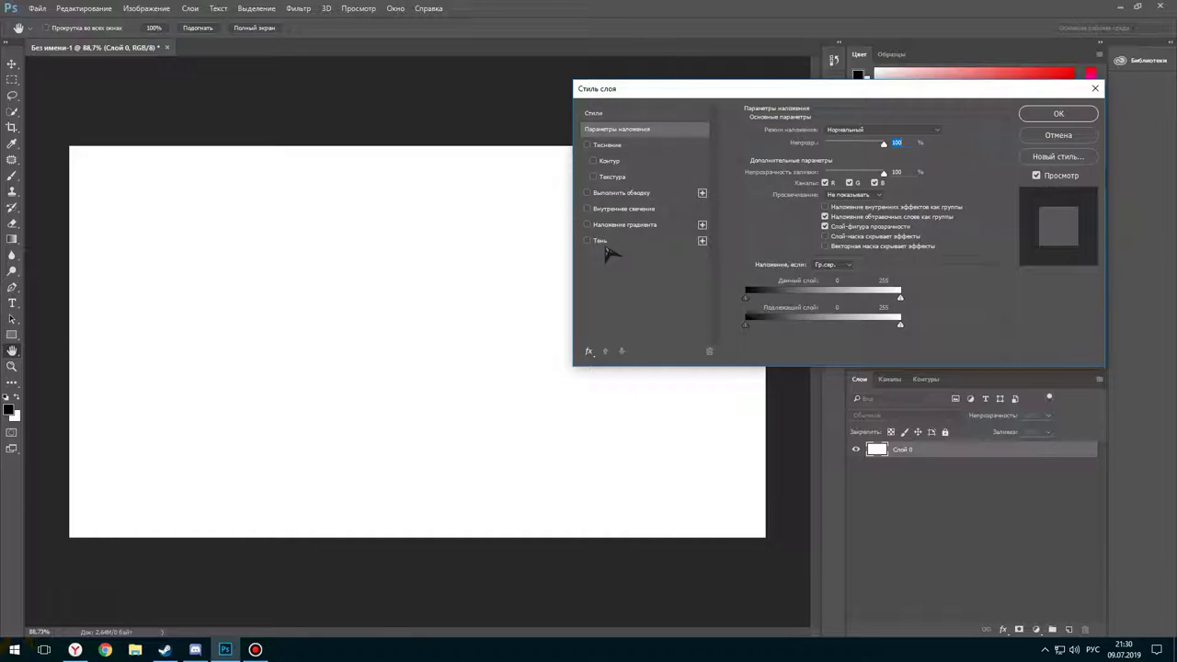
{"action": "left_click", "coordinate": [621, 226]}
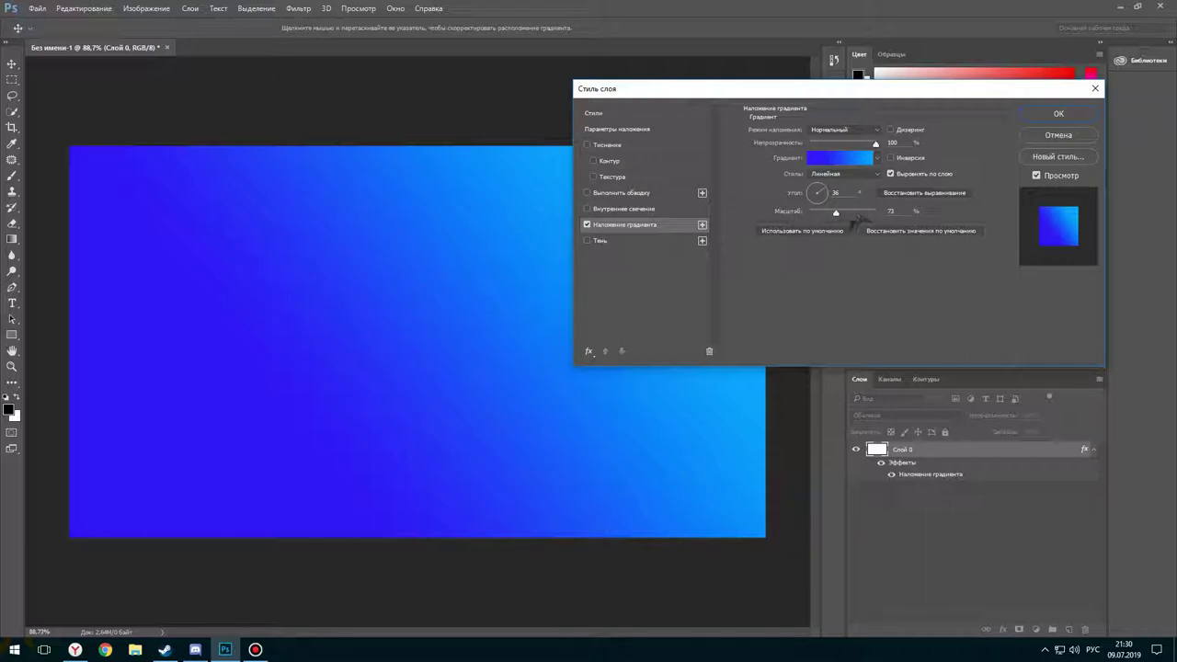
{"action": "left_click", "coordinate": [859, 160]}
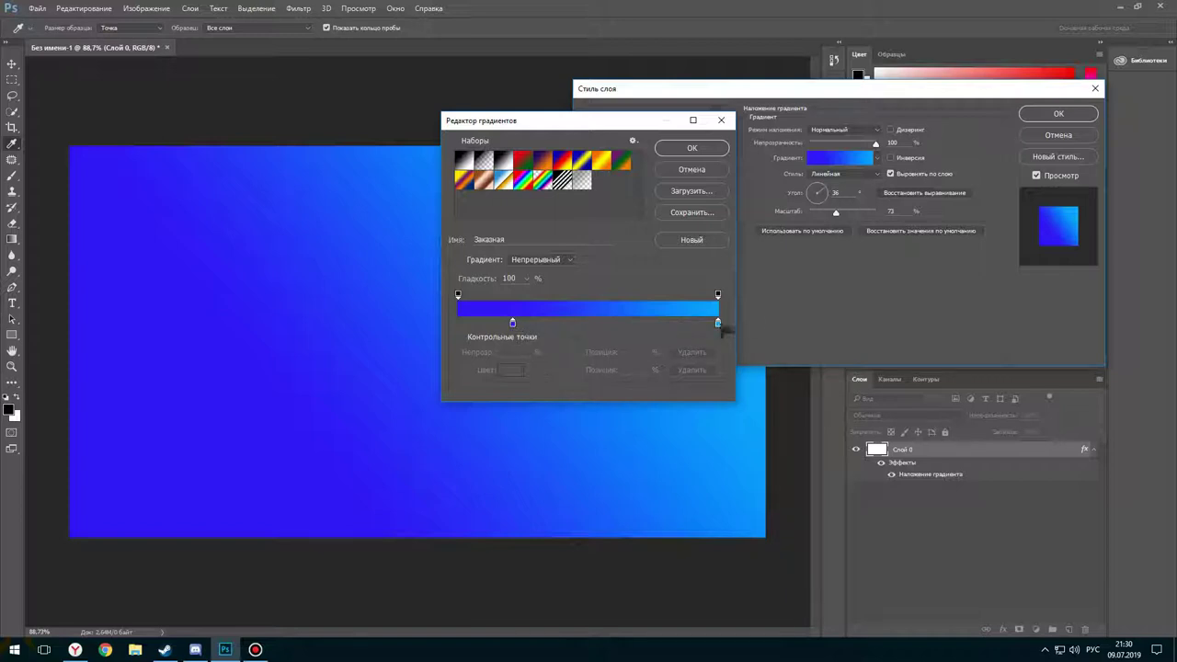
{"action": "left_click", "coordinate": [692, 148]}
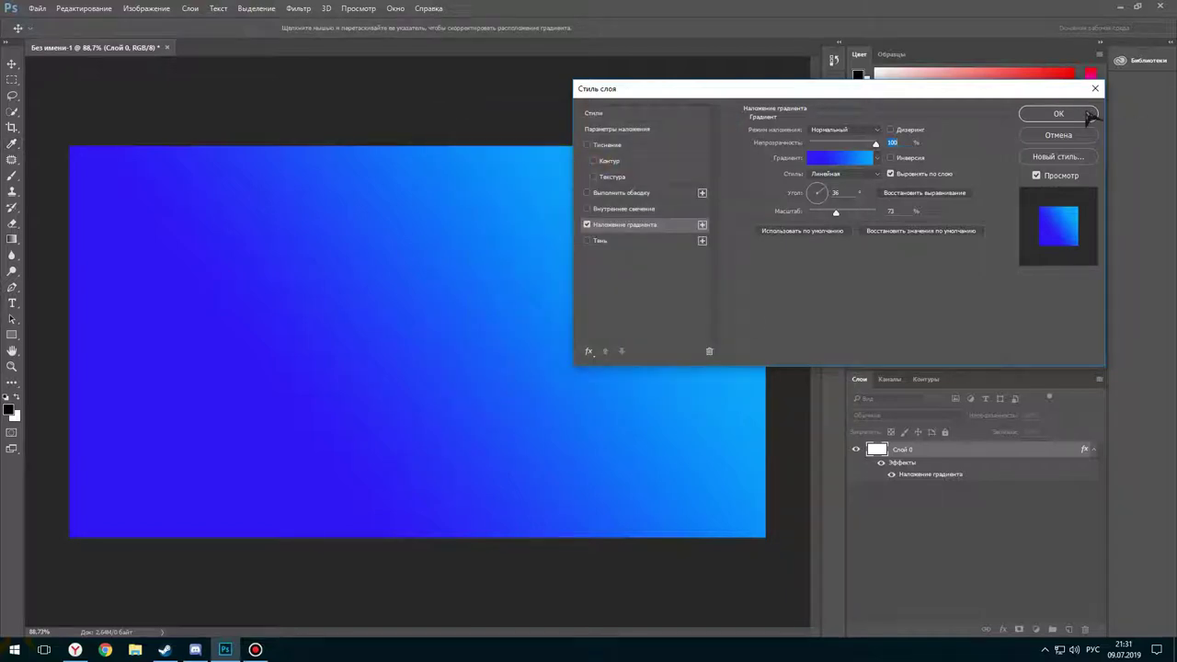
{"action": "left_click", "coordinate": [1088, 114]}
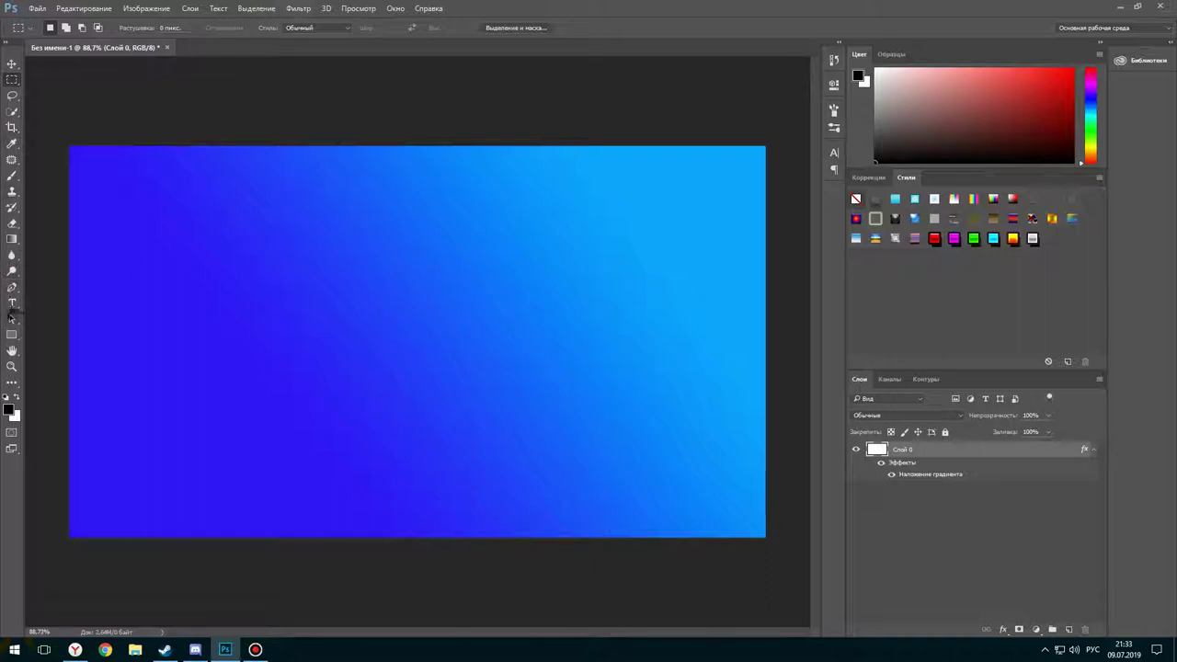
Add a white КАК СДЕЛАТЬ text line near the top-left of the canvas
{"action": "left_click", "coordinate": [12, 303]}
{"action": "left_click", "coordinate": [103, 202]}
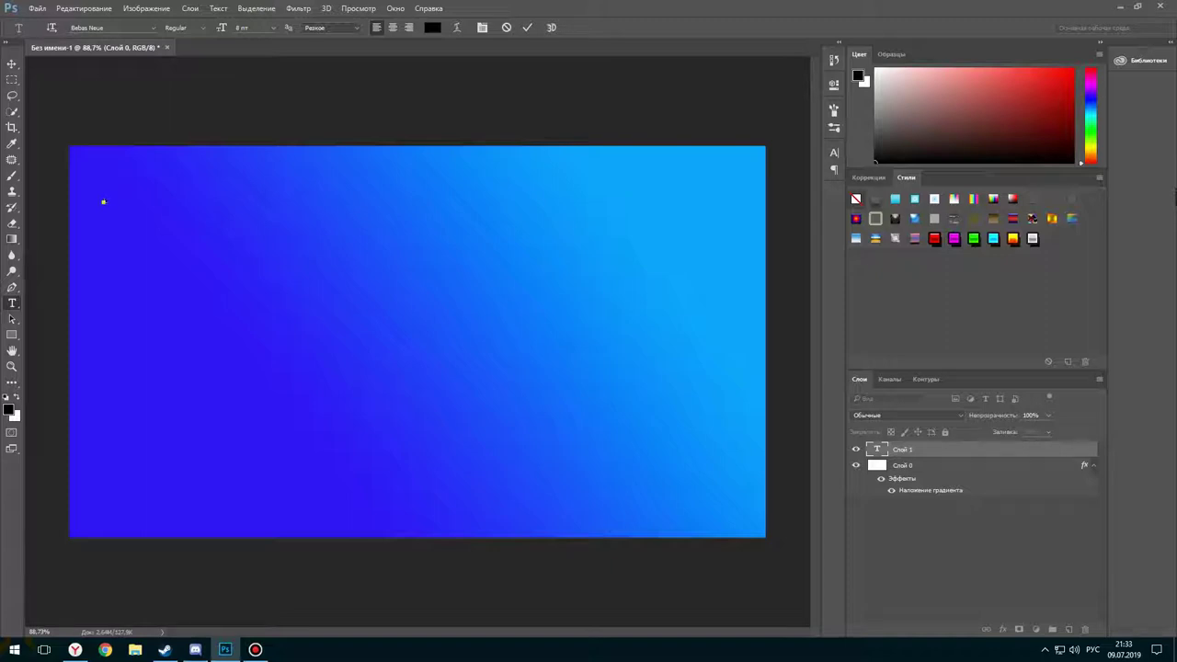
{"action": "left_click", "coordinate": [432, 27]}
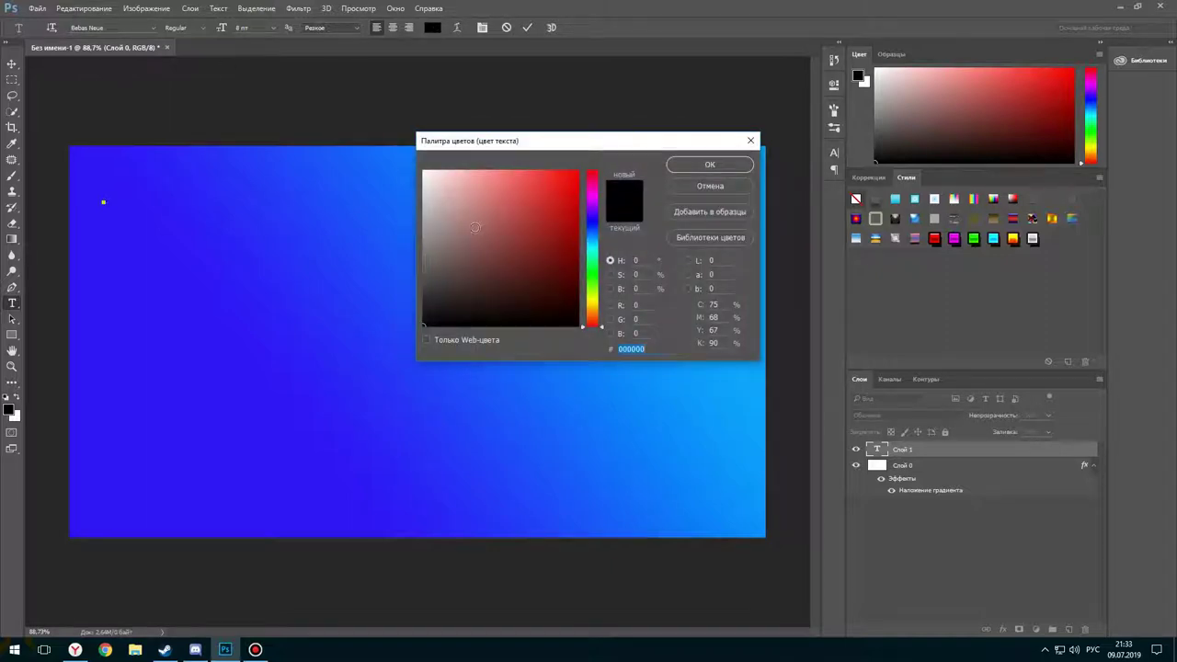
{"action": "left_click", "coordinate": [424, 172]}
{"action": "left_click", "coordinate": [731, 165]}
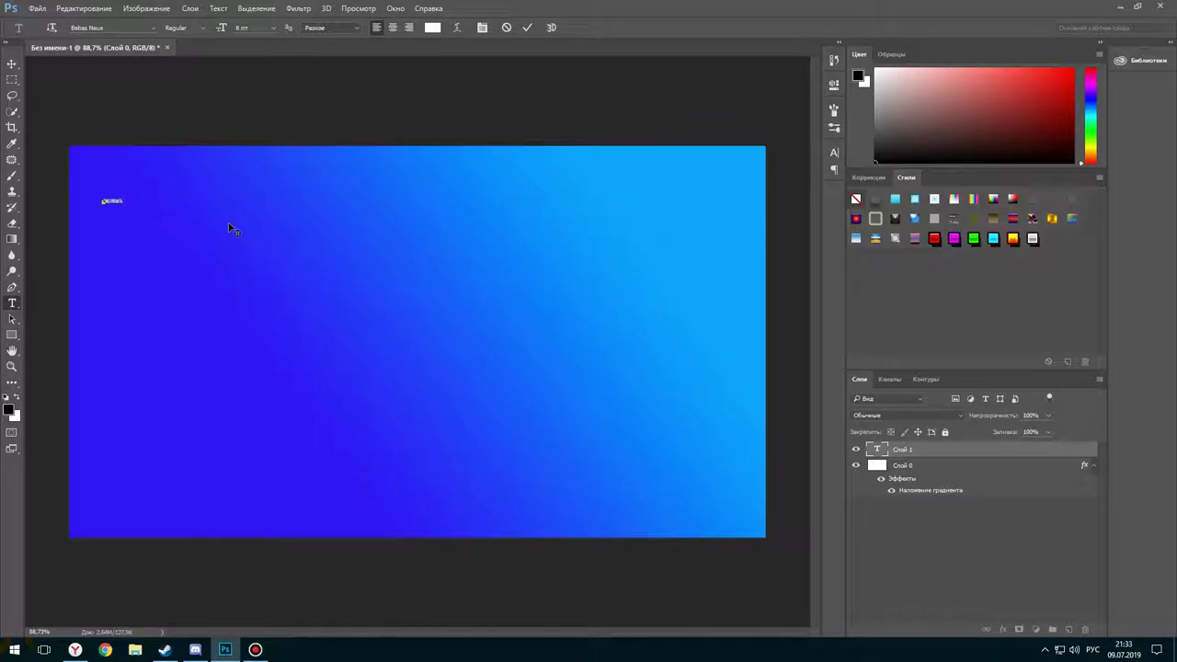
{"action": "left_click", "coordinate": [983, 590]}
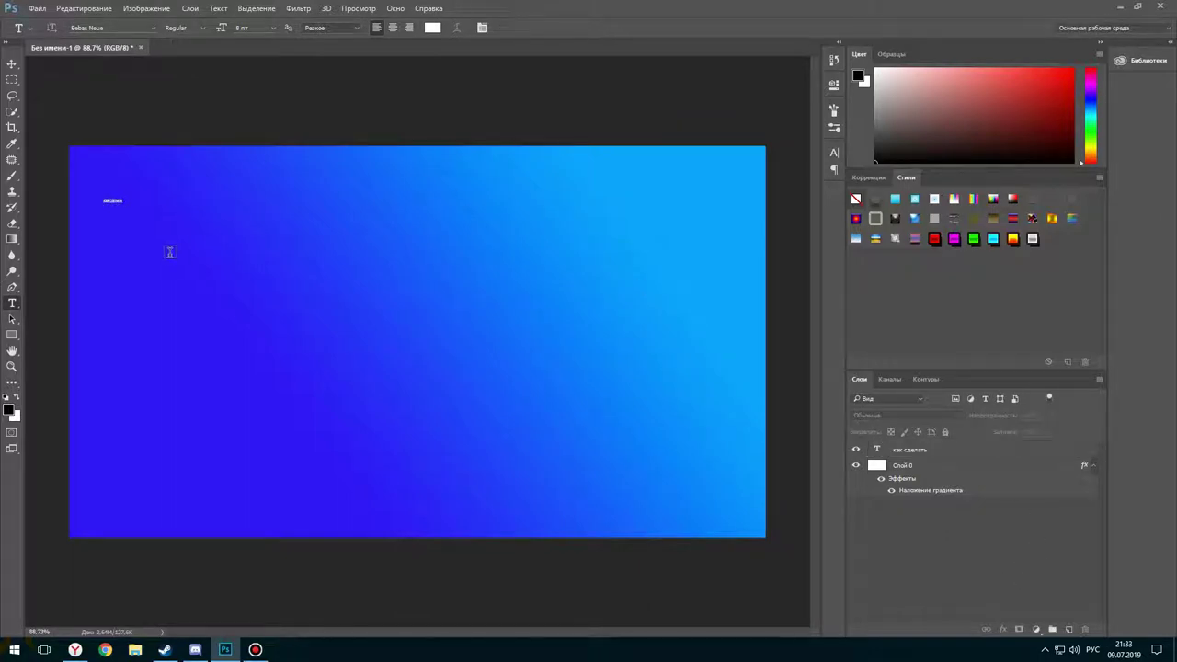
Scale КАК СДЕЛАТЬ up to a large headline across the top-left
{"action": "left_click", "coordinate": [942, 450]}
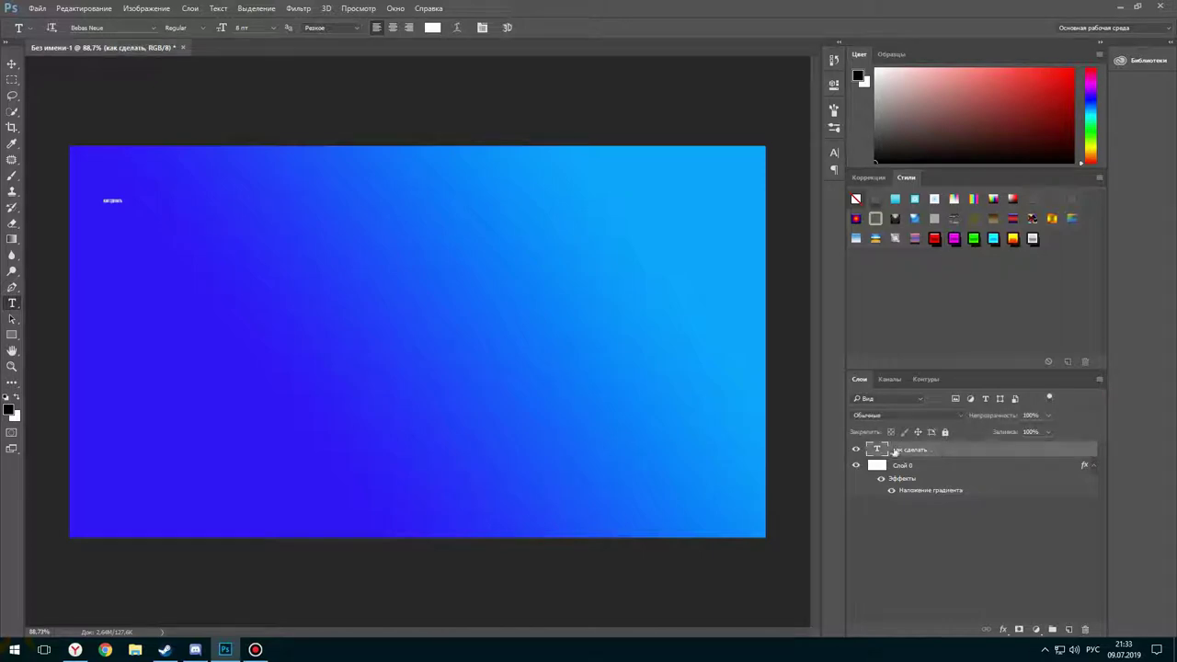
{"action": "key", "text": "ctrl+t"}
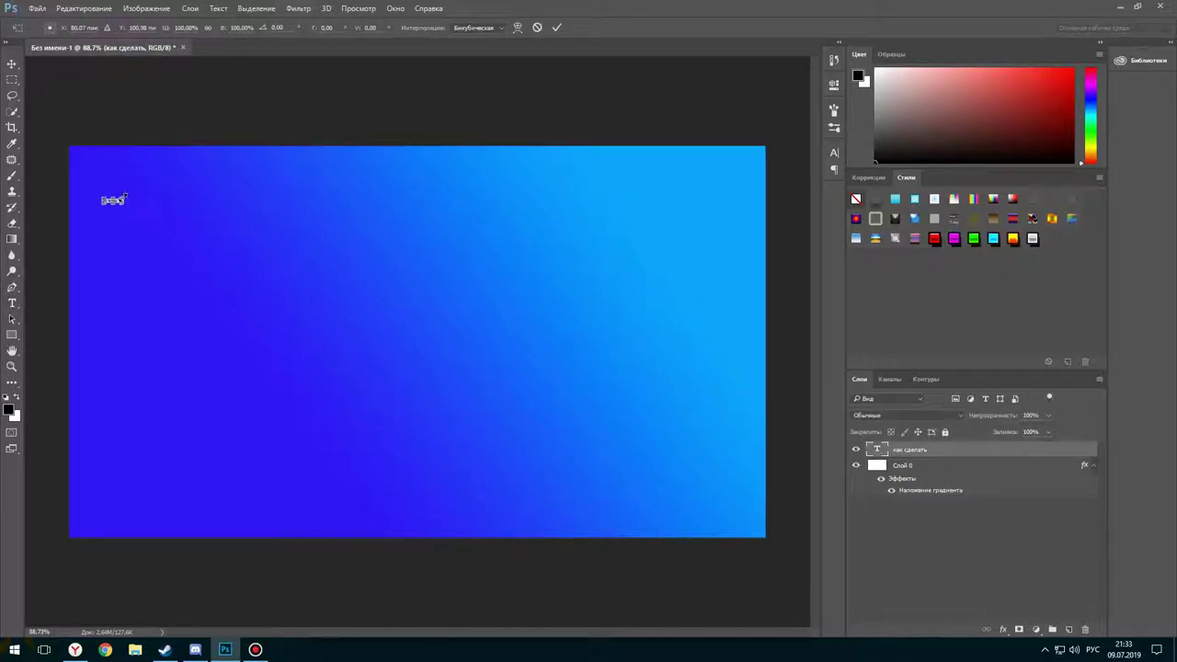
{"action": "mouse_move", "coordinate": [124, 196]}
{"action": "left_mouse_down"}
{"action": "mouse_move", "coordinate": [521, 56]}
{"action": "mouse_move", "coordinate": [507, 59]}
{"action": "left_mouse_up"}
{"action": "mouse_move", "coordinate": [435, 130]}
{"action": "left_mouse_down"}
{"action": "mouse_move", "coordinate": [427, 227]}
{"action": "mouse_move", "coordinate": [399, 210]}
{"action": "left_mouse_up"}
{"action": "mouse_move", "coordinate": [484, 278]}
{"action": "left_mouse_down"}
{"action": "mouse_move", "coordinate": [491, 265]}
{"action": "mouse_move", "coordinate": [472, 264]}
{"action": "left_mouse_up"}
{"action": "key", "text": "Return"}
{"action": "key", "text": "t"}
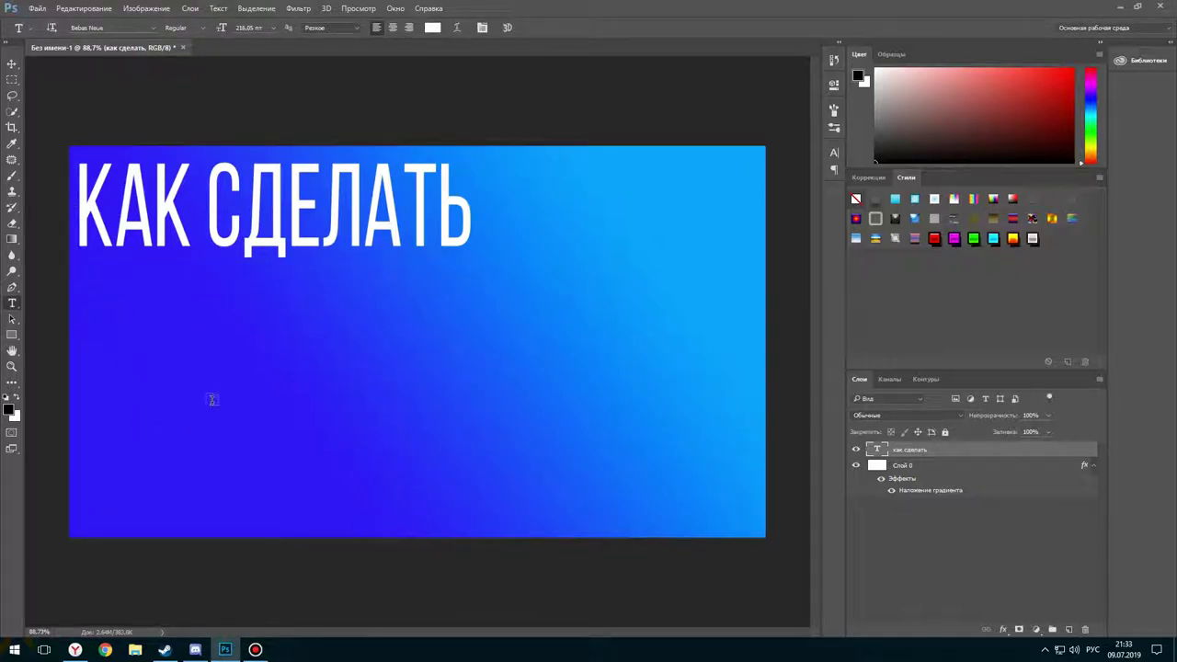
Add a white ПРЕВЬЮ text line below КАК СДЕЛАТЬ
{"action": "left_click", "coordinate": [100, 324]}
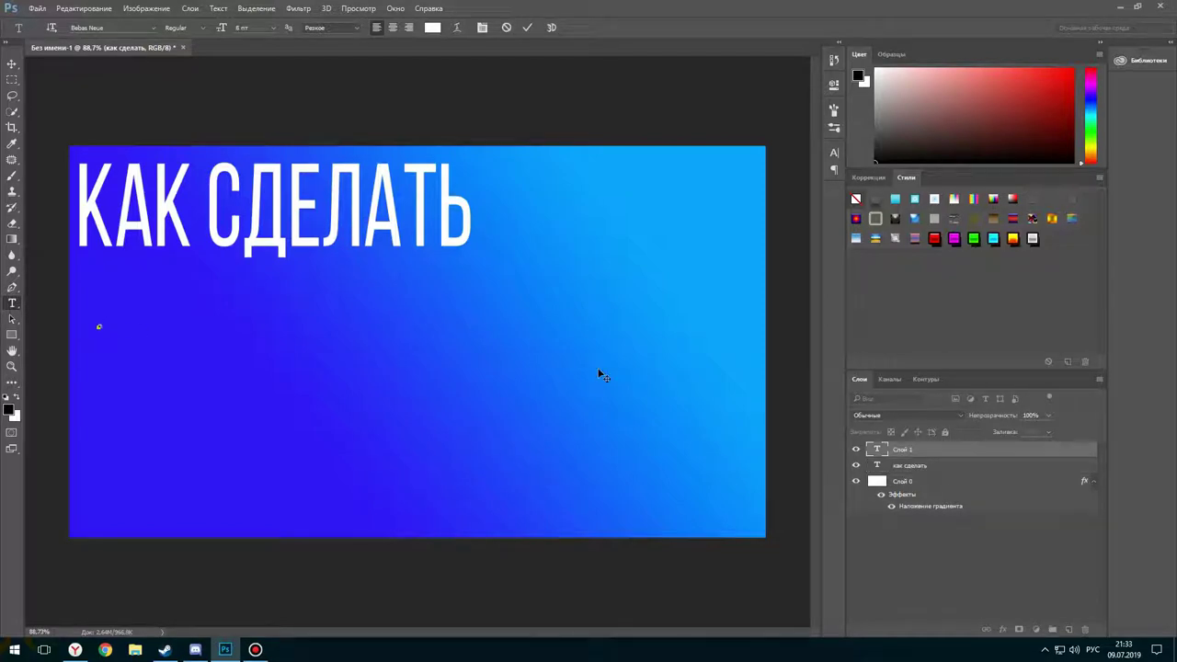
{"action": "type", "text": "ПР"}
{"action": "left_click", "coordinate": [271, 330]}
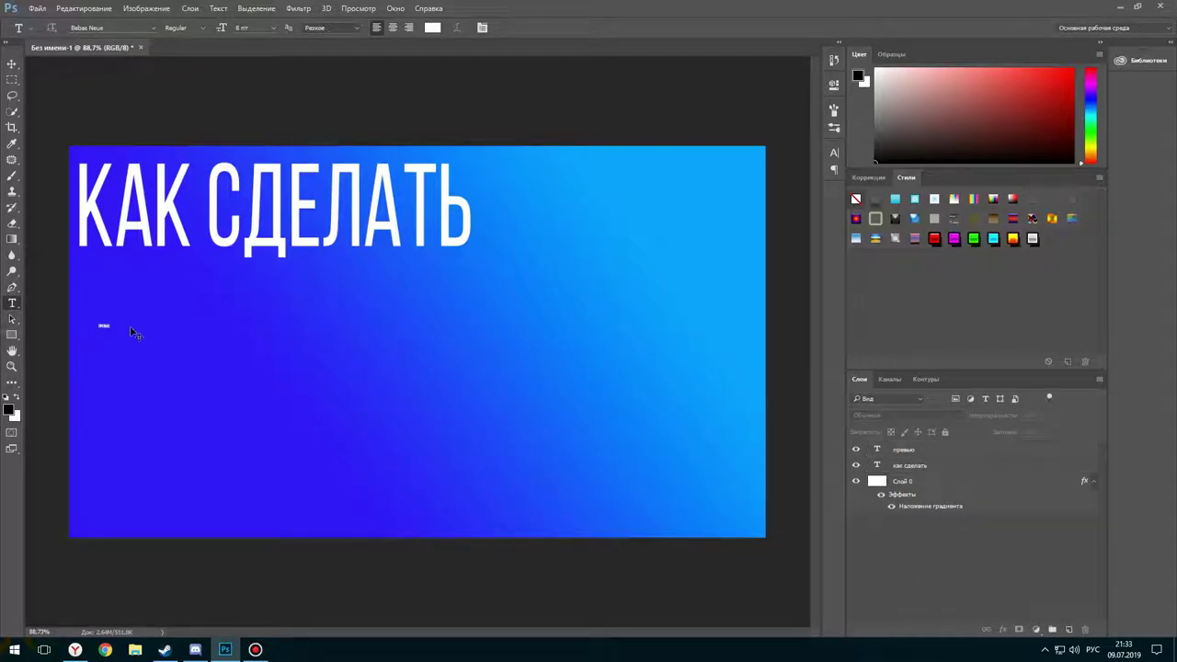
{"action": "left_click", "coordinate": [956, 454]}
Scale ПРЕВЬЮ to headline size, tuck it under КАК СДЕЛАТЬ, and begin a third text line
{"action": "key", "text": "ctrl+t"}
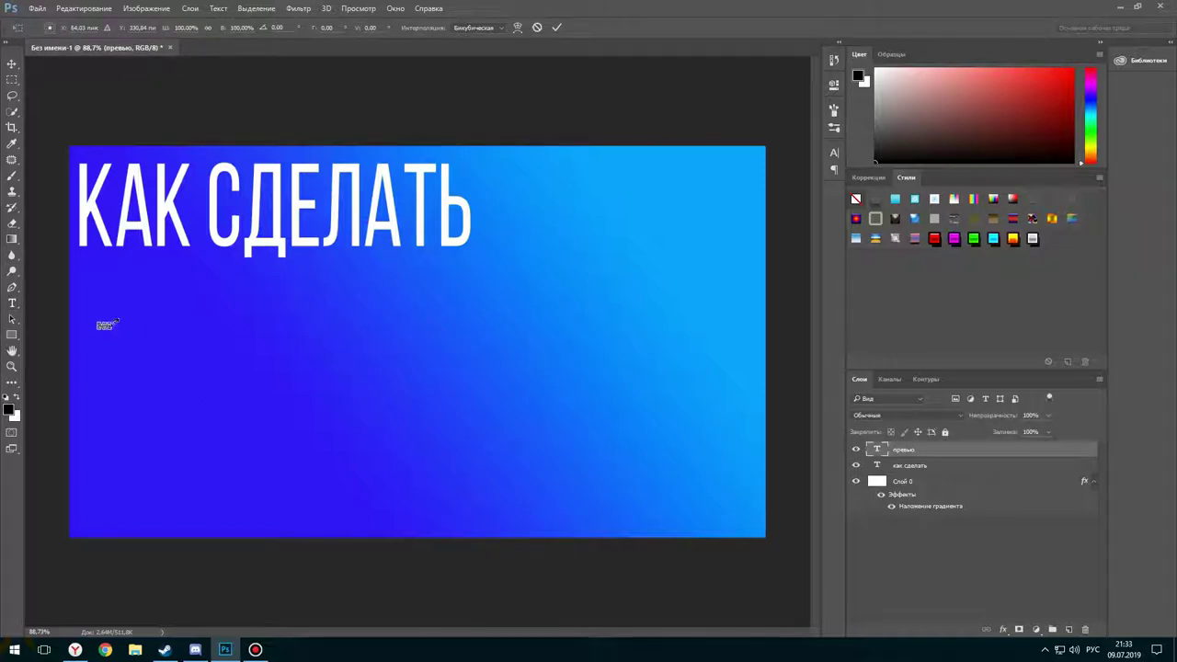
{"action": "left_click_drag", "start_coordinate": [117, 321], "coordinate": [464, 174]}
{"action": "left_click_drag", "start_coordinate": [360, 235], "coordinate": [337, 318]}
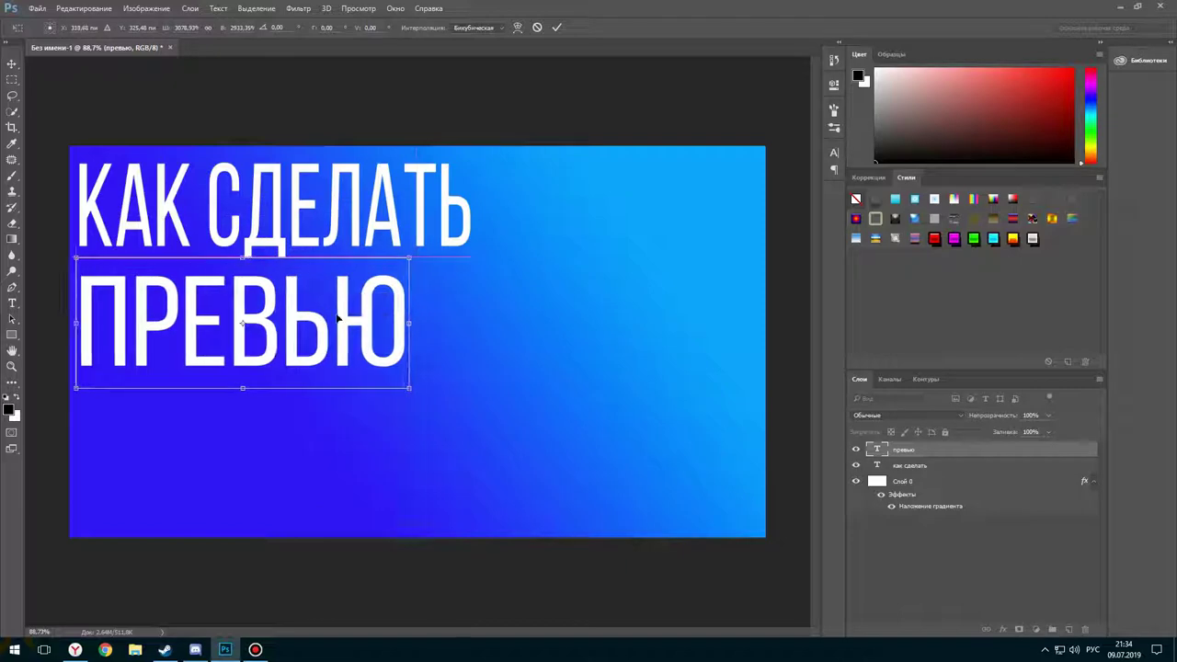
{"action": "left_click_drag", "start_coordinate": [410, 259], "coordinate": [355, 283]}
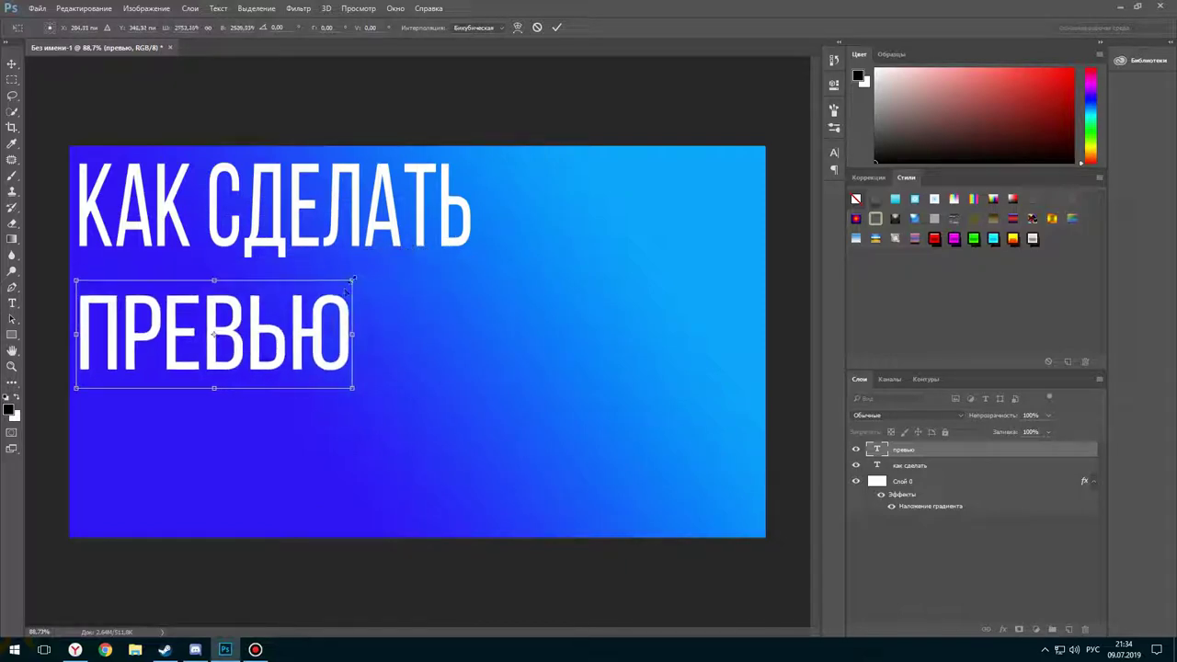
{"action": "mouse_move", "coordinate": [268, 346]}
{"action": "left_mouse_down"}
{"action": "mouse_move", "coordinate": [282, 320]}
{"action": "mouse_move", "coordinate": [265, 310]}
{"action": "left_mouse_up"}
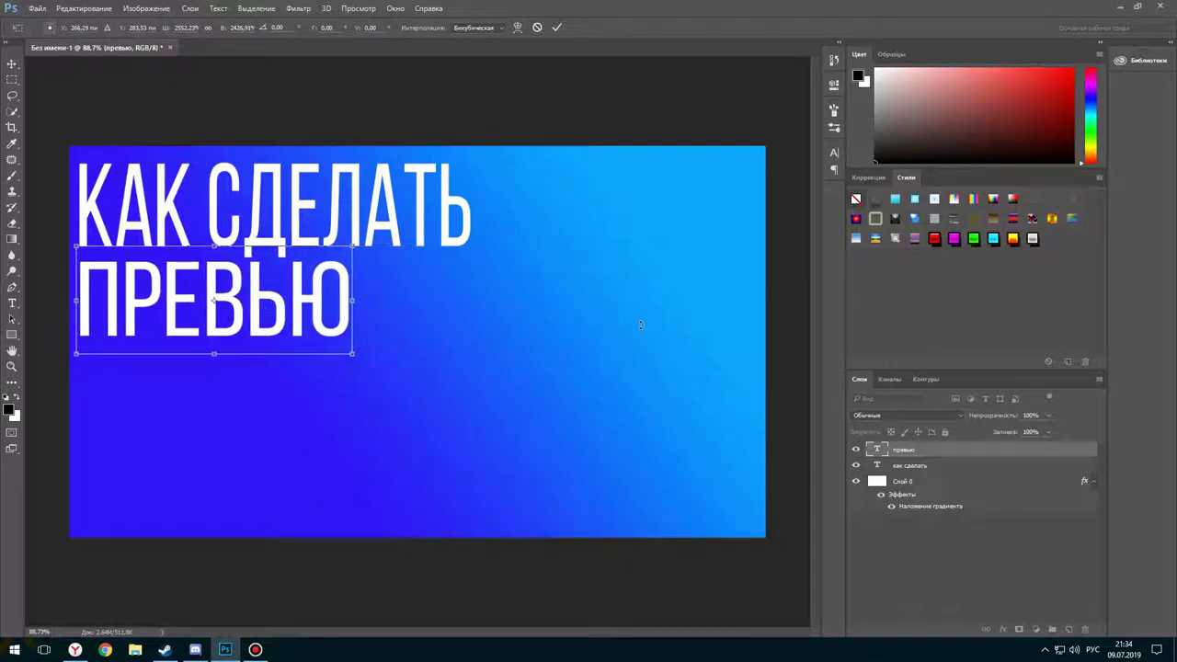
{"action": "key", "text": "t"}
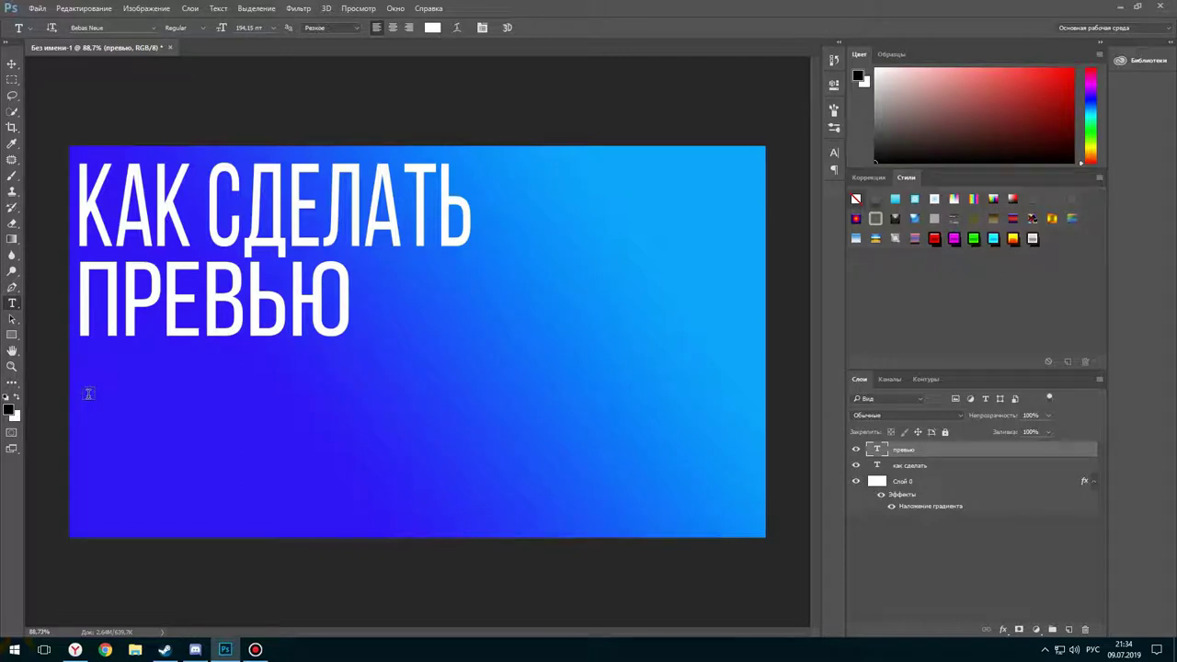
{"action": "left_click", "coordinate": [88, 393]}
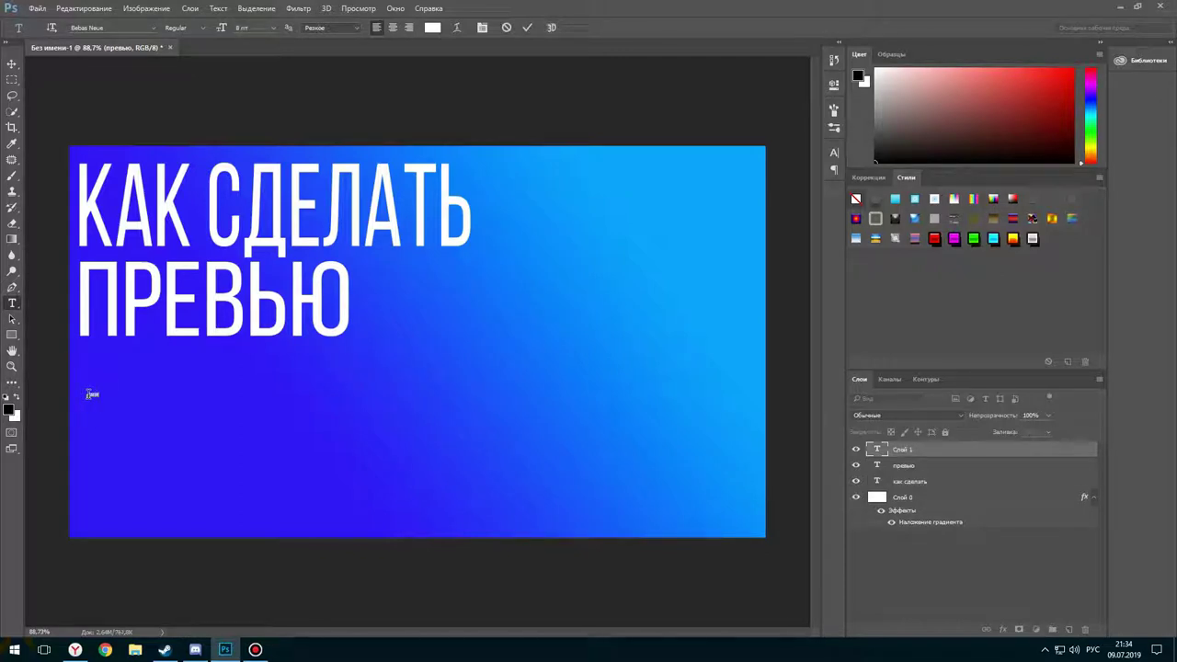
Commit ДЛЯ ВИДЕО, scale it to headline size, and place it below ПРЕВЬЮ
{"action": "left_click", "coordinate": [952, 447]}
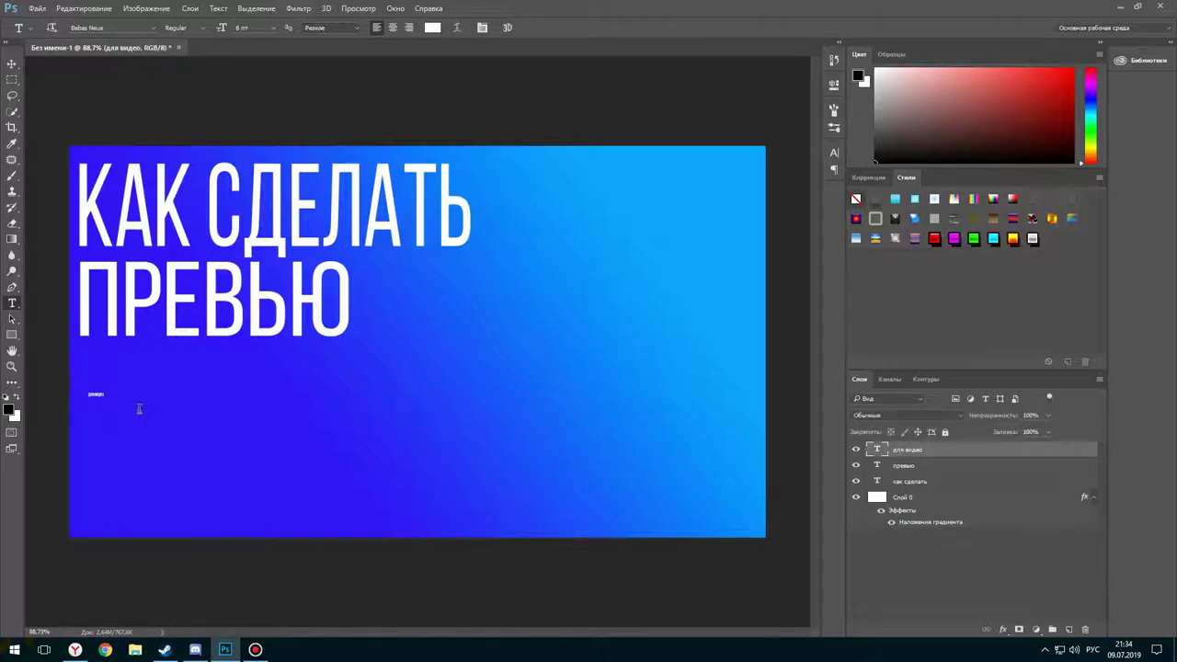
{"action": "key", "text": "ctrl+t"}
{"action": "left_click_drag", "start_coordinate": [107, 390], "coordinate": [502, 243]}
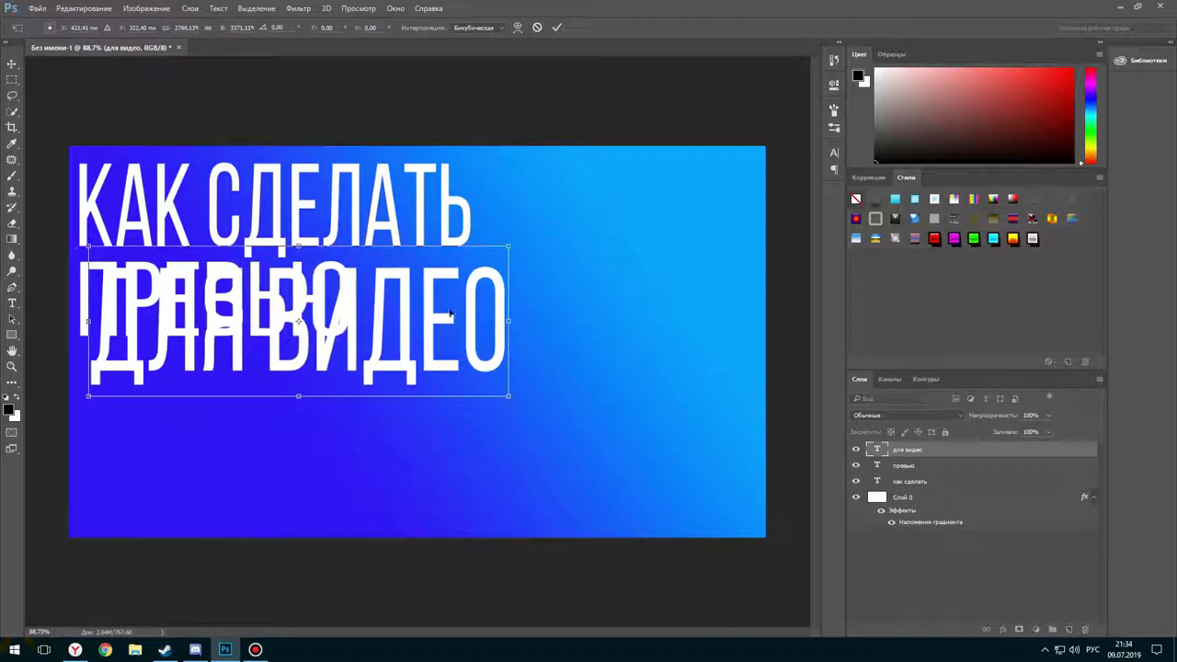
{"action": "left_click_drag", "start_coordinate": [368, 322], "coordinate": [349, 430]}
{"action": "left_click_drag", "start_coordinate": [487, 502], "coordinate": [430, 489]}
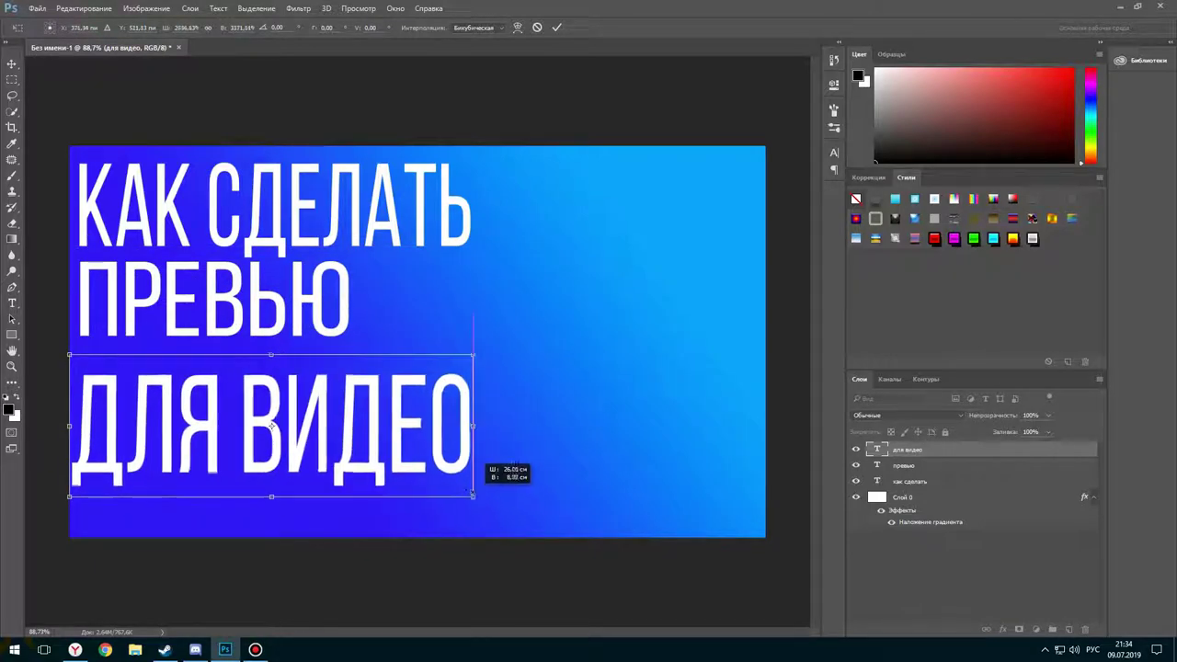
{"action": "left_click_drag", "start_coordinate": [250, 421], "coordinate": [250, 444]}
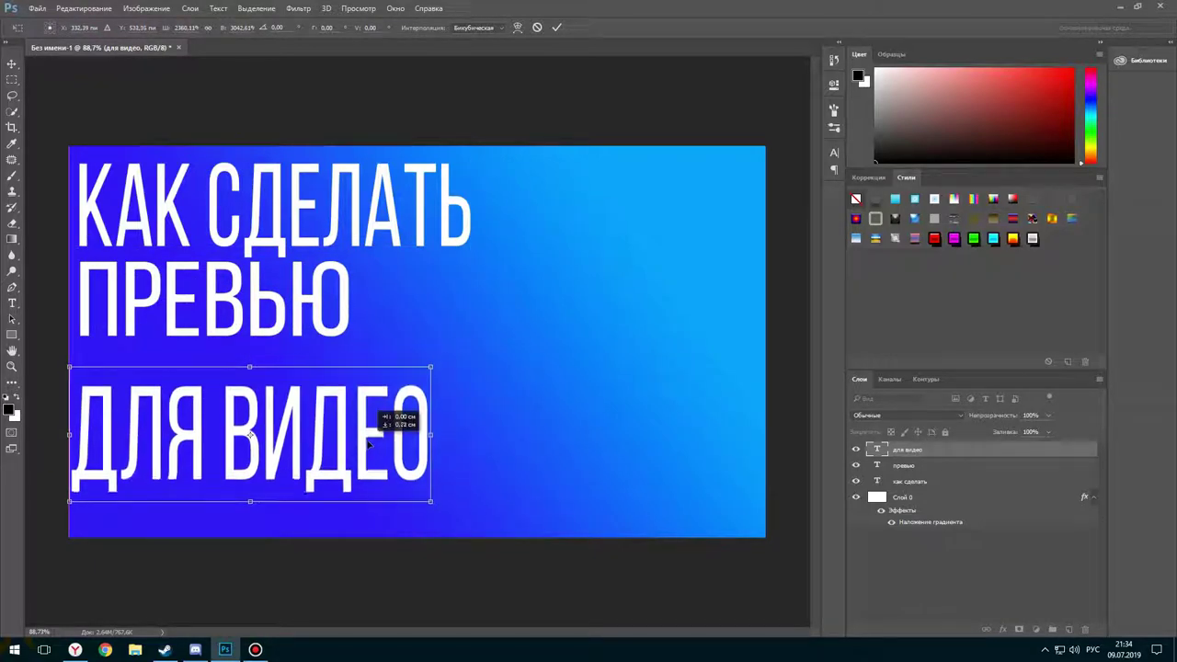
{"action": "key", "text": "Return"}
{"action": "left_click", "coordinate": [919, 467]}
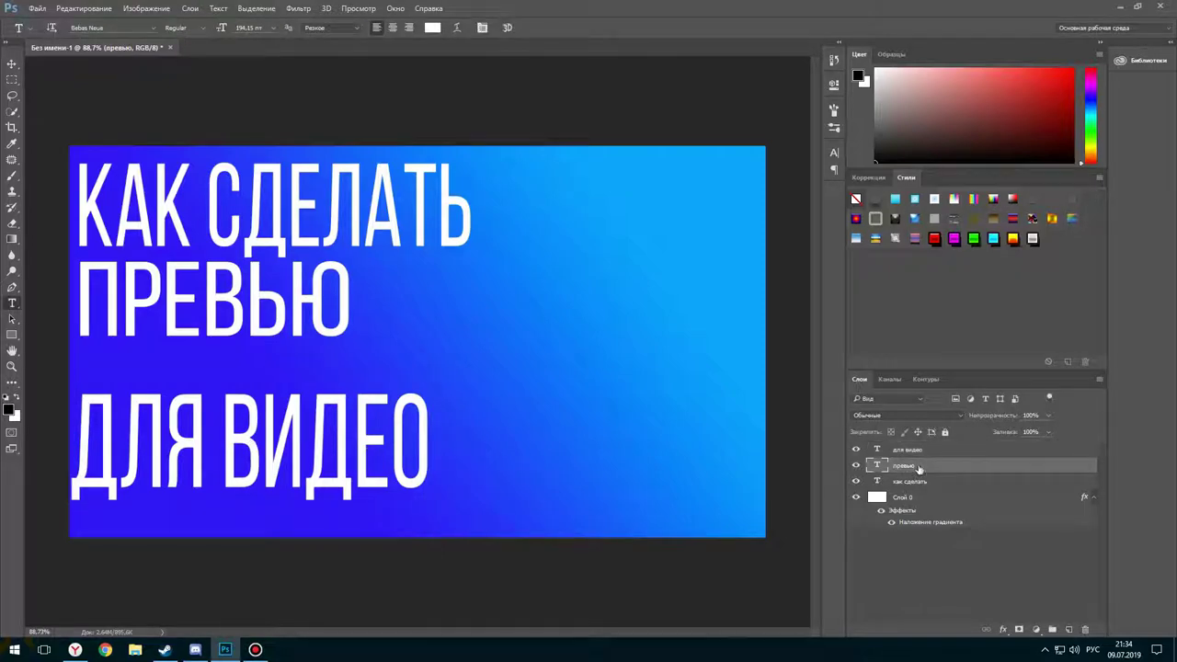
Move ПРЕВЬЮ, ДЛЯ ВИДЕО and КАК СДЕЛАТЬ closer together, then group them into Группа 1
{"action": "left_click", "coordinate": [12, 63]}
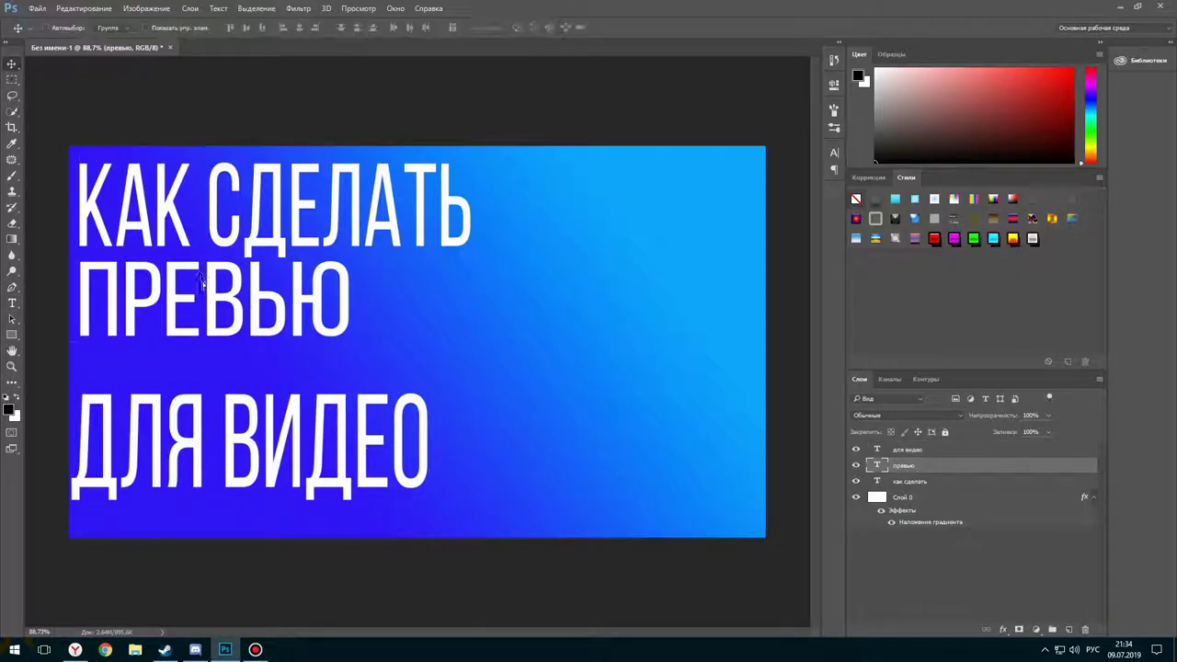
{"action": "left_click_drag", "start_coordinate": [199, 276], "coordinate": [195, 314]}
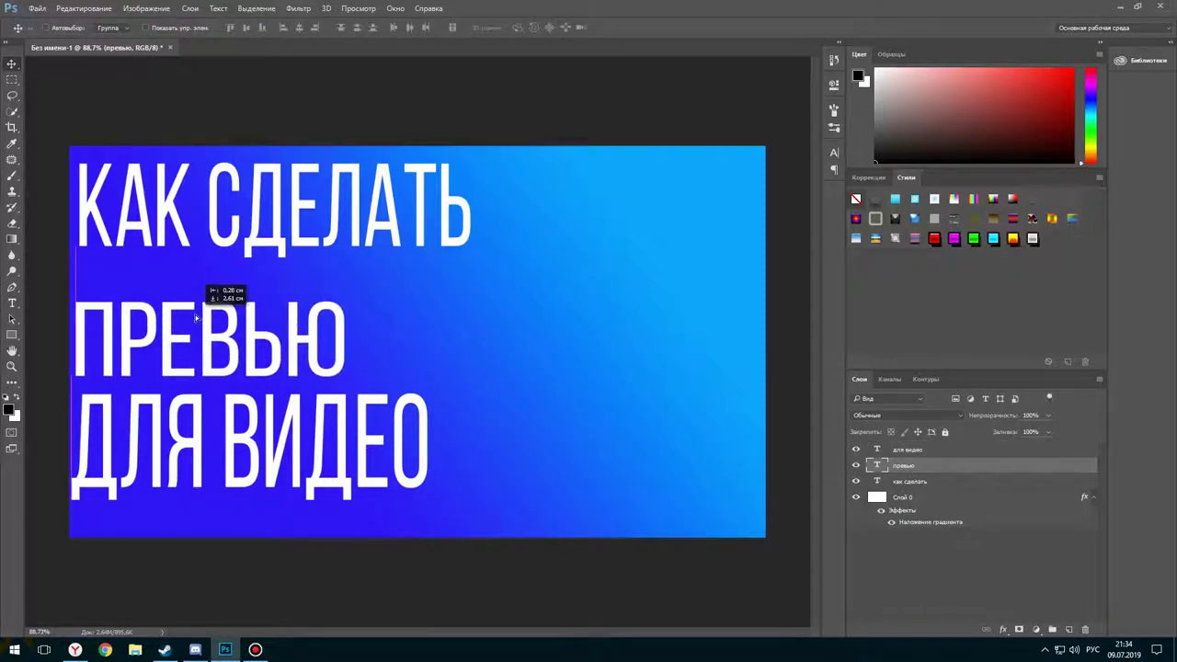
{"action": "left_click_drag", "start_coordinate": [248, 211], "coordinate": [252, 216]}
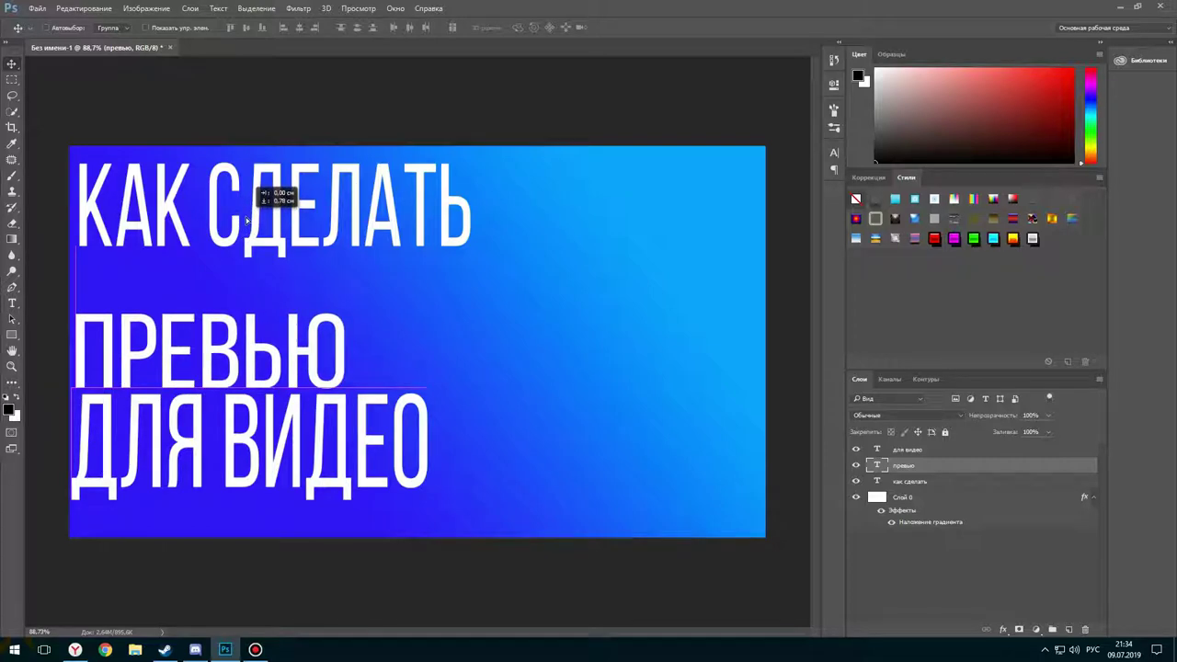
{"action": "left_click", "coordinate": [905, 450]}
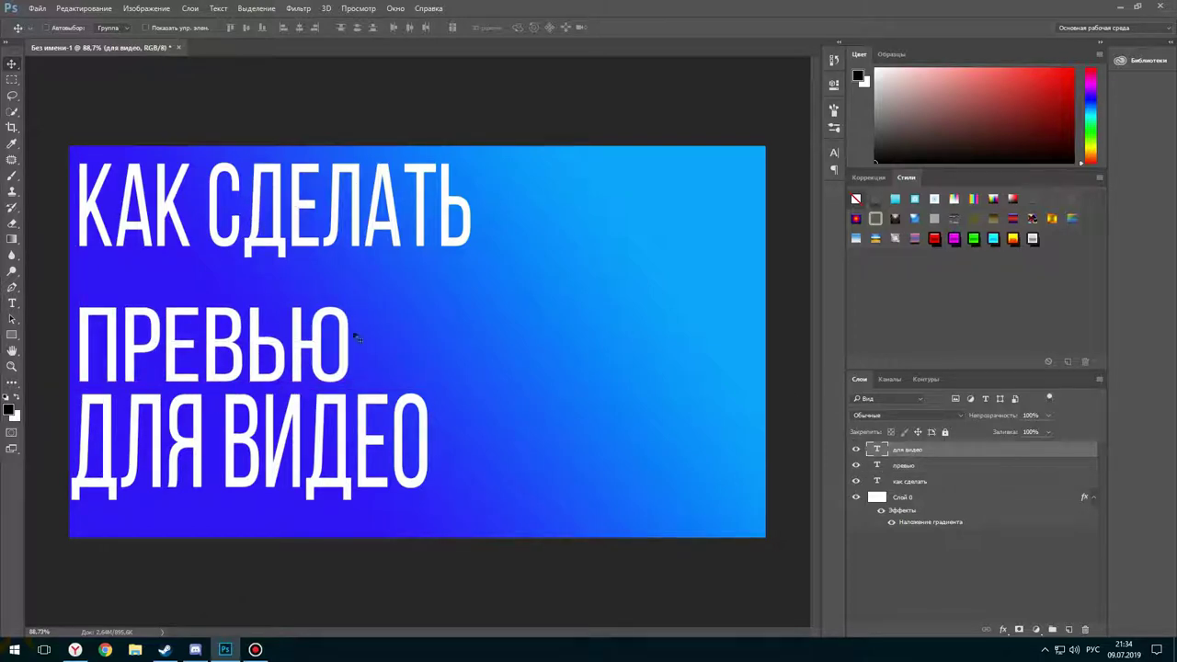
{"action": "mouse_move", "coordinate": [290, 231]}
{"action": "left_mouse_down"}
{"action": "mouse_move", "coordinate": [293, 250]}
{"action": "mouse_move", "coordinate": [289, 240]}
{"action": "left_mouse_up"}
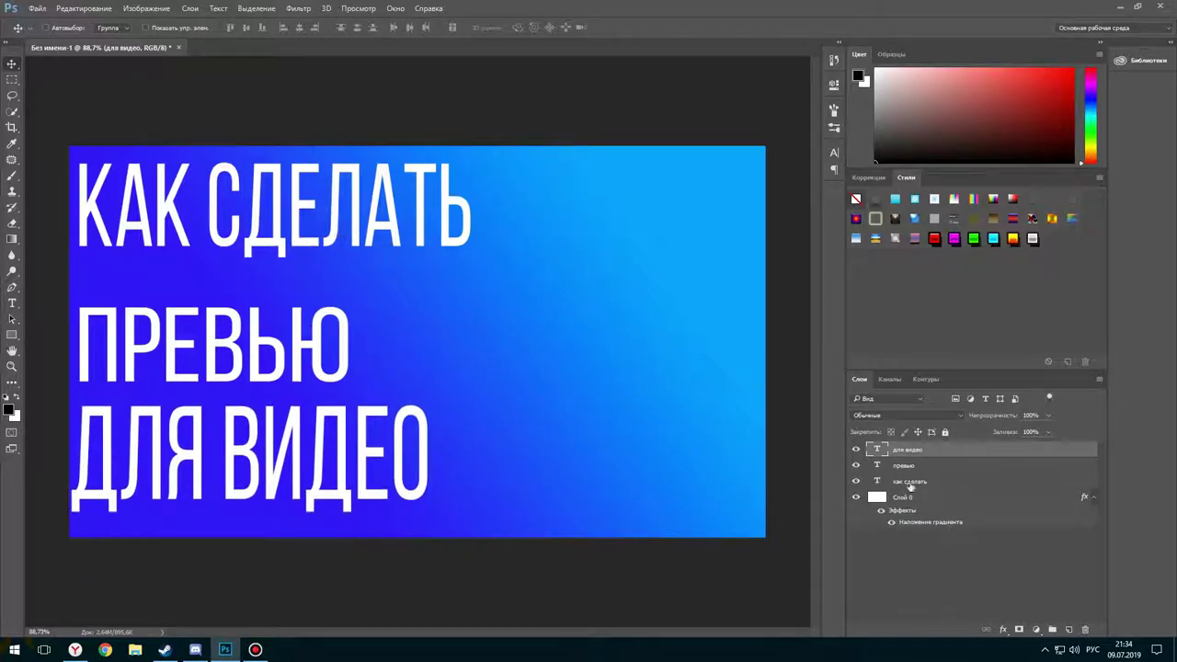
{"action": "left_click", "coordinate": [909, 482]}
{"action": "left_click_drag", "start_coordinate": [215, 210], "coordinate": [218, 237]}
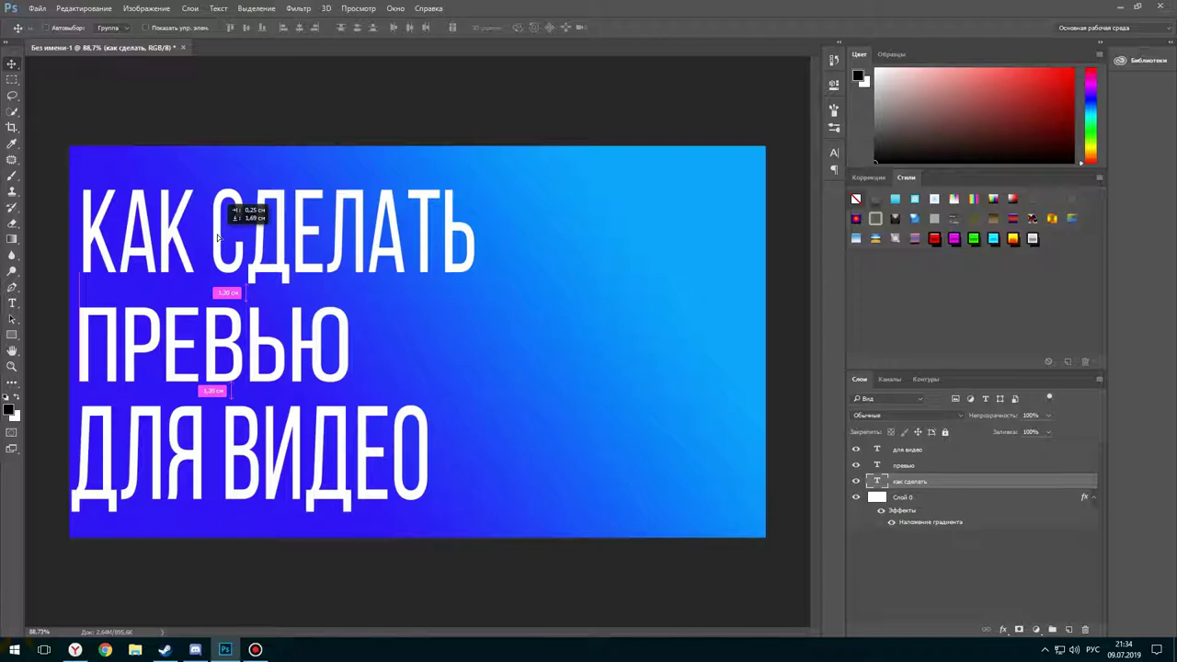
{"action": "left_click_drag", "start_coordinate": [218, 237], "coordinate": [218, 237]}
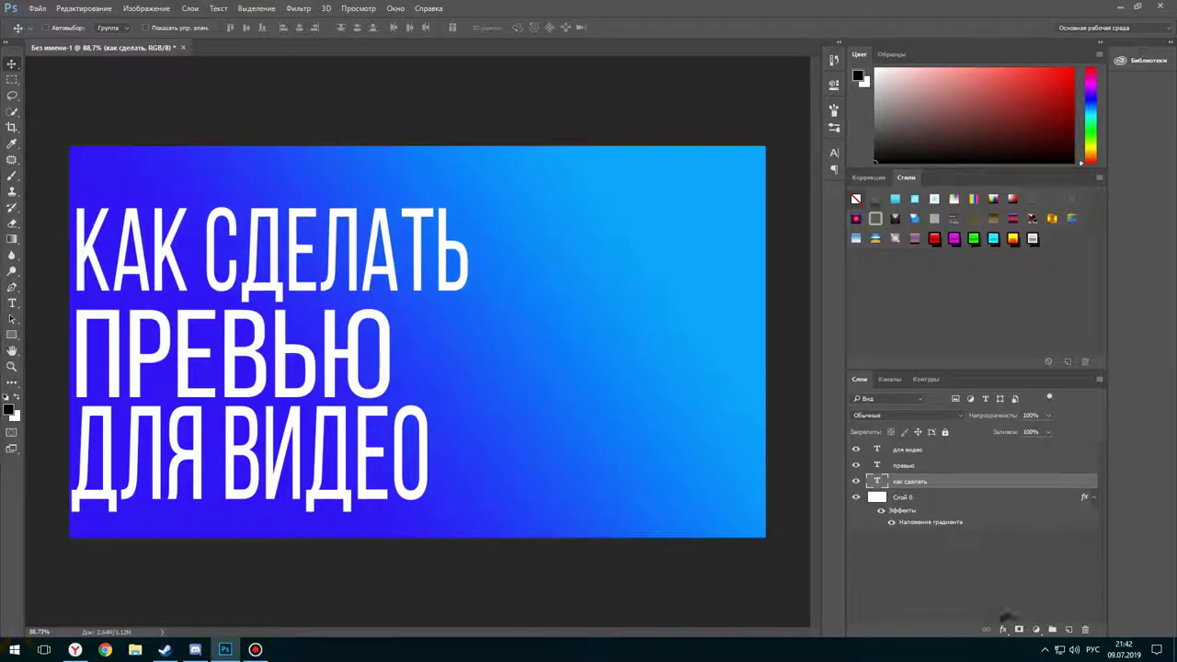
{"action": "left_click", "coordinate": [1052, 630]}
{"action": "left_click_drag", "start_coordinate": [914, 482], "coordinate": [926, 450]}
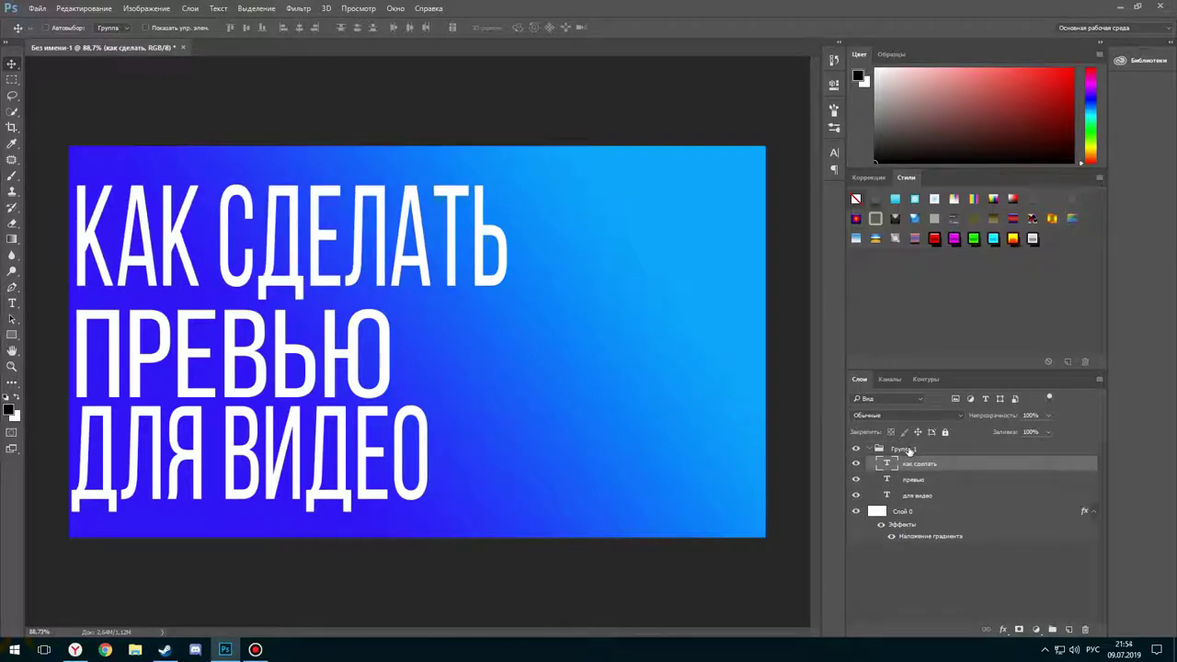
Apply a dark Тень (Drop Shadow) style to Группа 1 and nudge it slightly right
{"action": "left_click", "coordinate": [867, 449]}
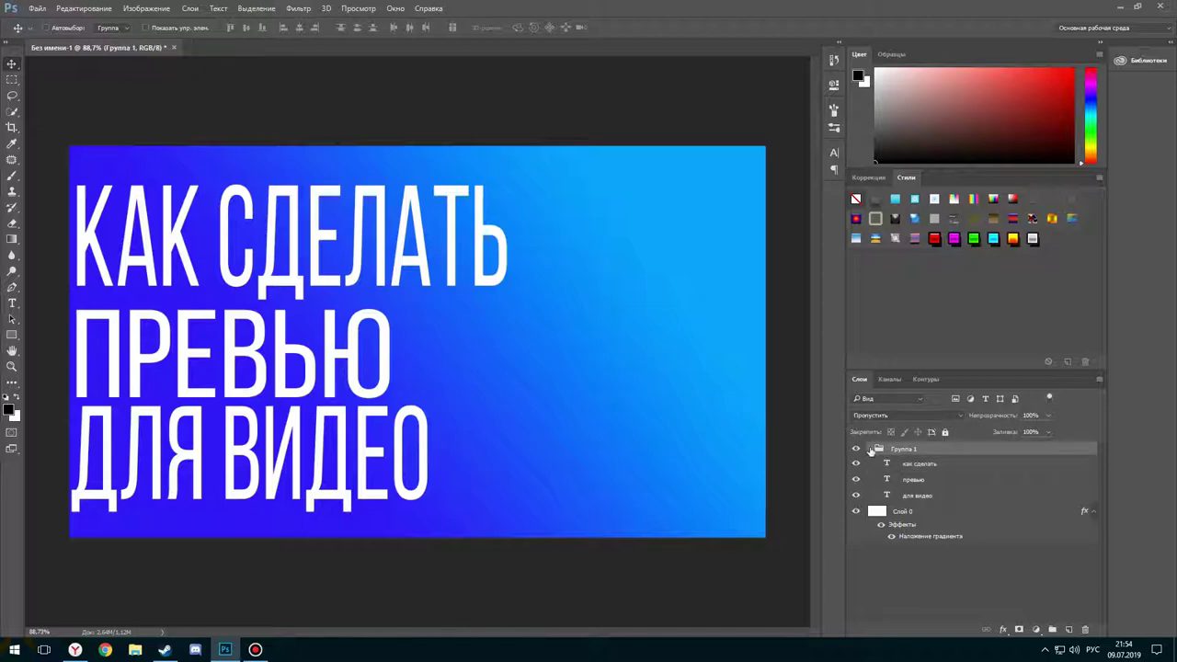
{"action": "left_click", "coordinate": [870, 448]}
{"action": "double_click", "coordinate": [903, 448]}
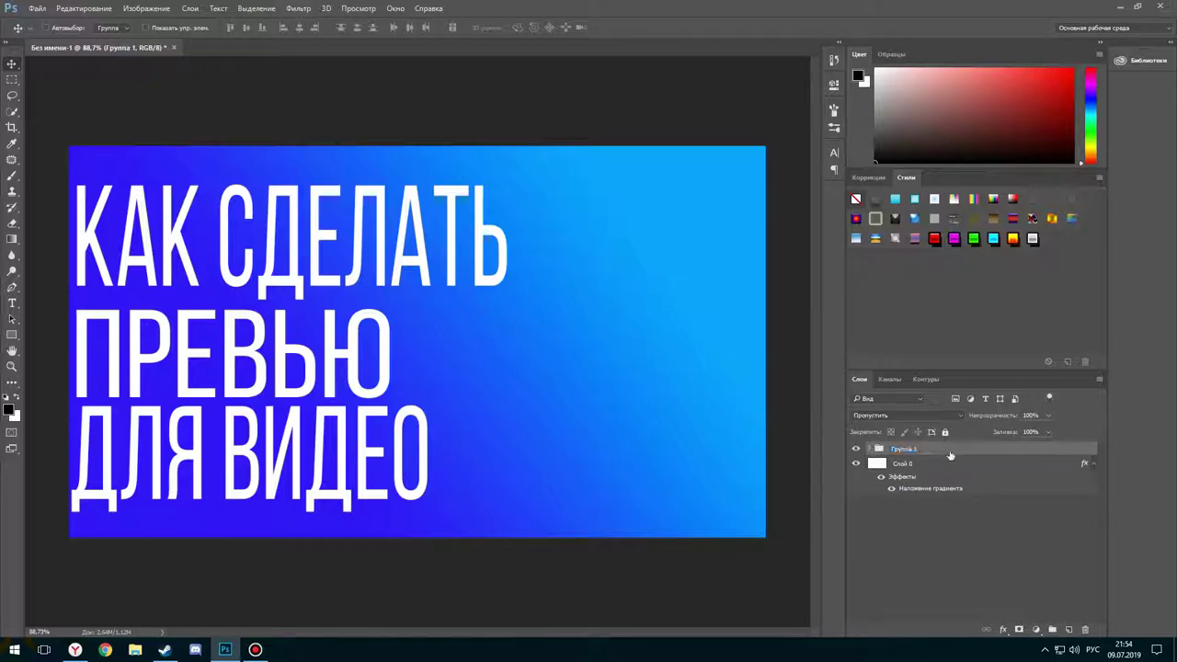
{"action": "double_click", "coordinate": [950, 455]}
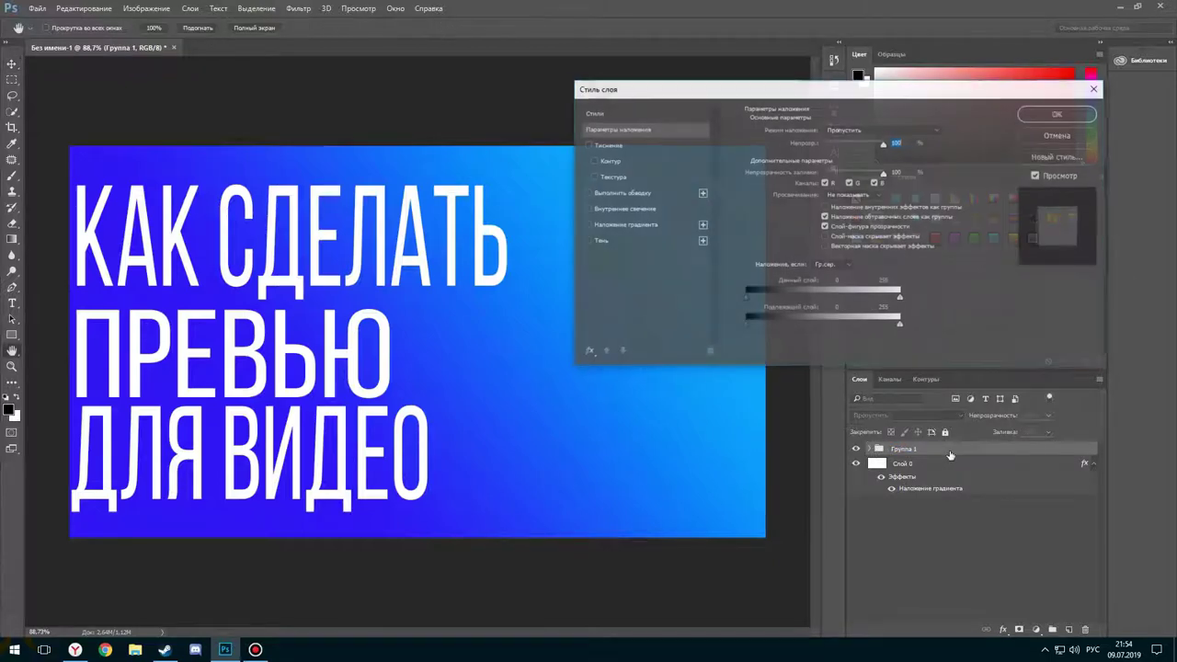
{"action": "left_click", "coordinate": [598, 241]}
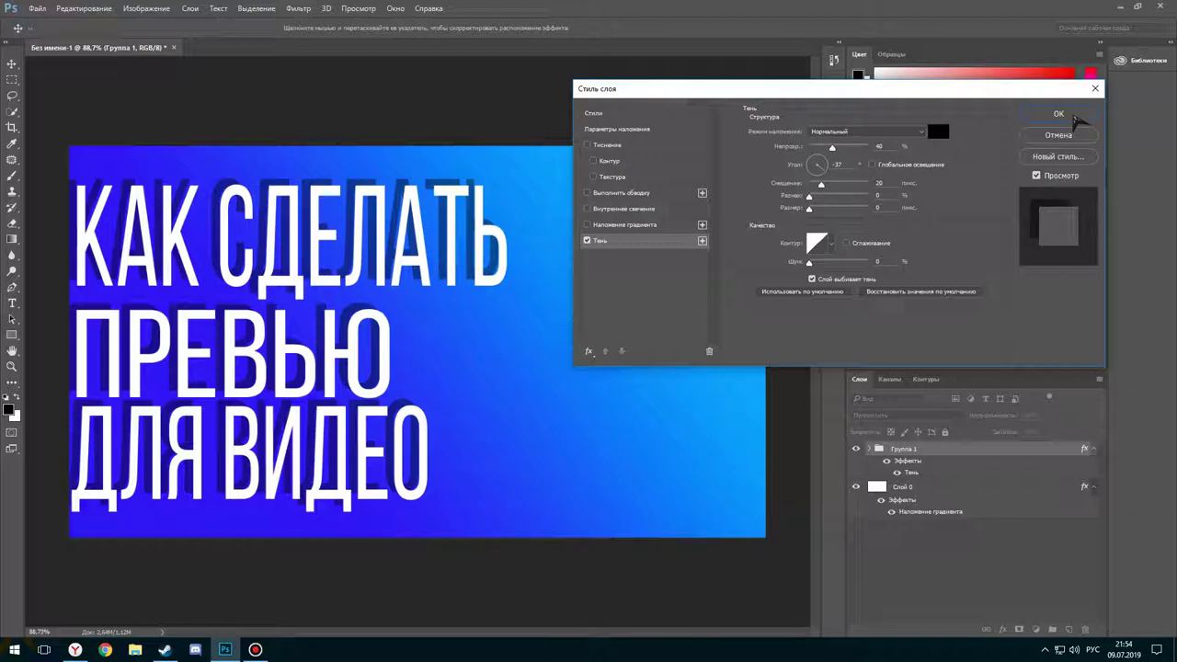
{"action": "left_click", "coordinate": [1072, 115]}
{"action": "key", "text": "shift+Right"}
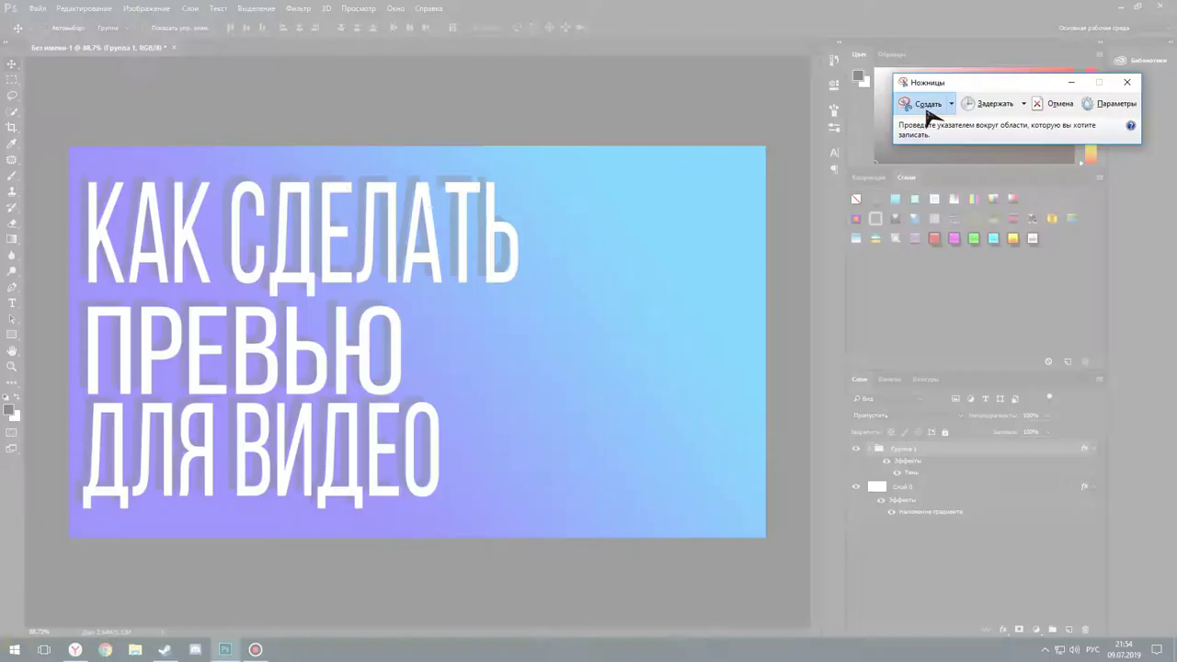
Snip the full screen and save it as a PNG to Рабочий стол
{"action": "left_click_drag", "start_coordinate": [2, 1], "coordinate": [1174, 638]}
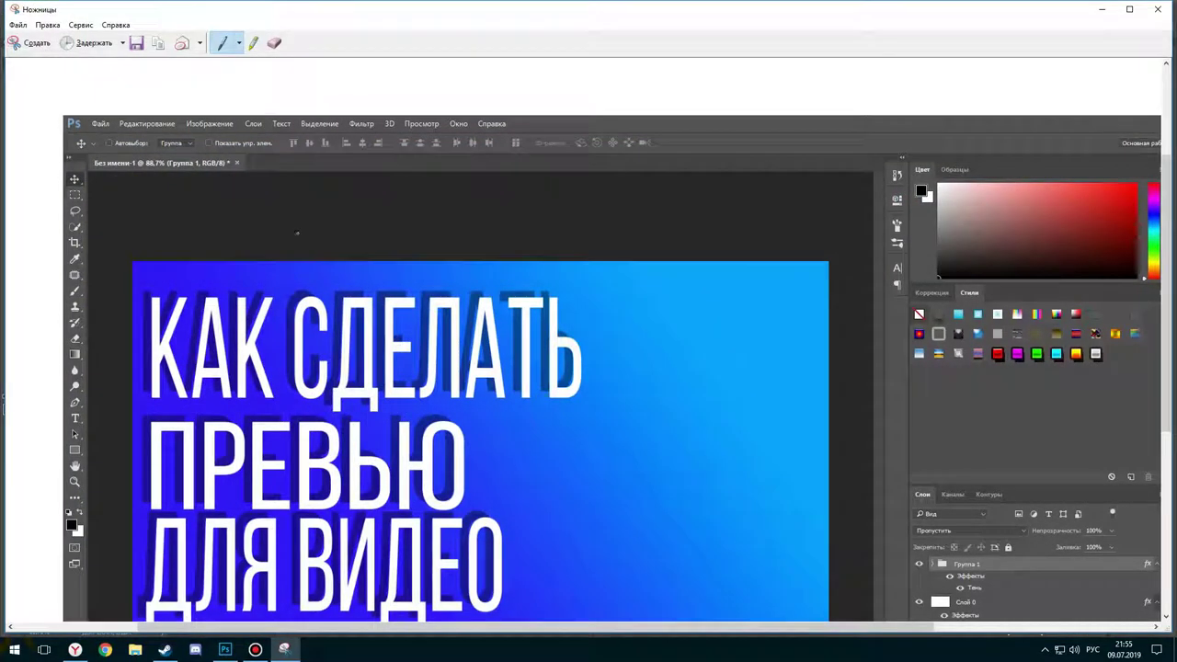
{"action": "left_click", "coordinate": [136, 42]}
{"action": "type", "text": "вмвыв"}
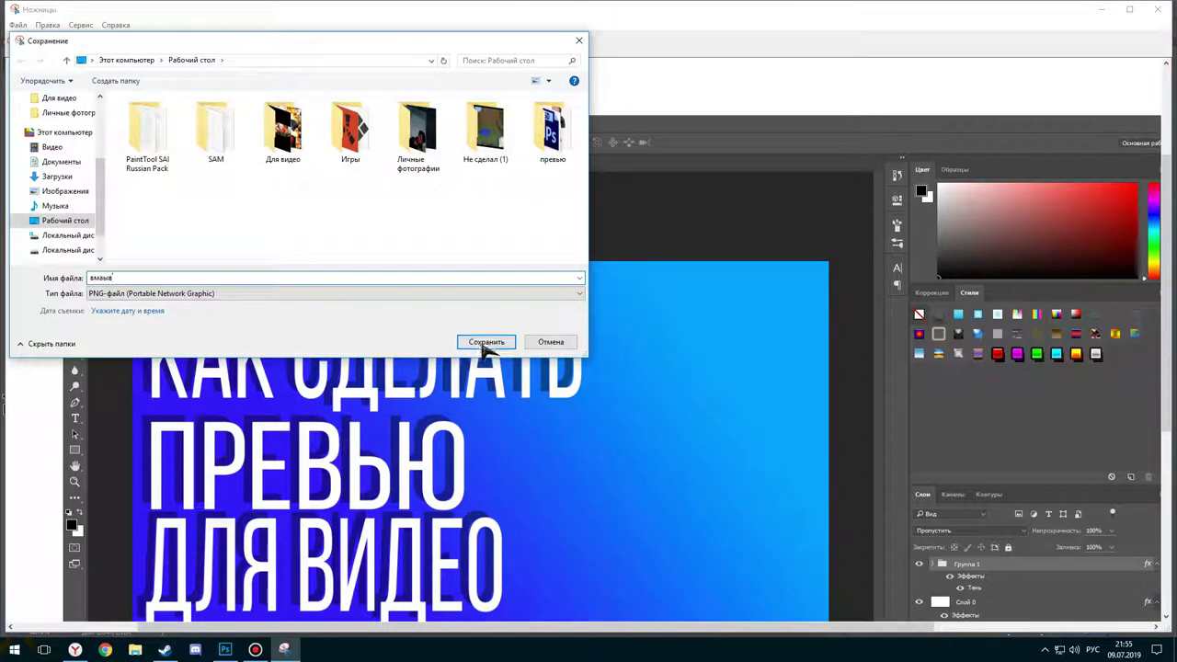
{"action": "left_click", "coordinate": [484, 342]}
{"action": "left_click", "coordinate": [1156, 9]}
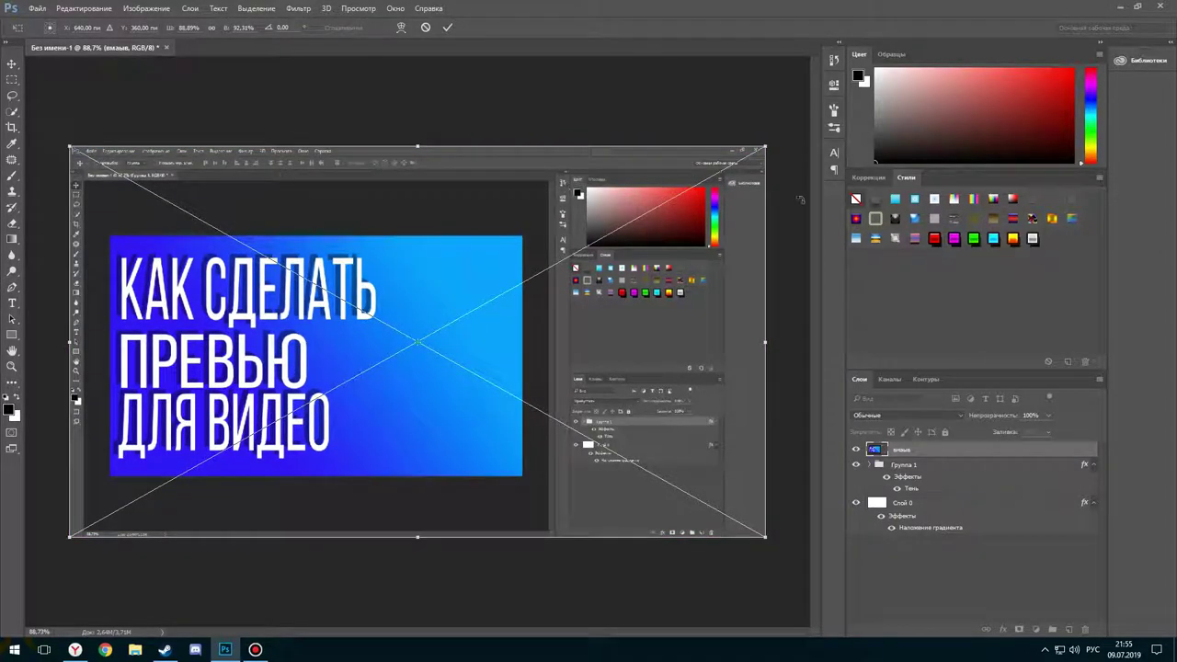
Confirm the placed screenshot, move it beneath Группа 1, and open the Filter menu
{"action": "key", "text": "Return"}
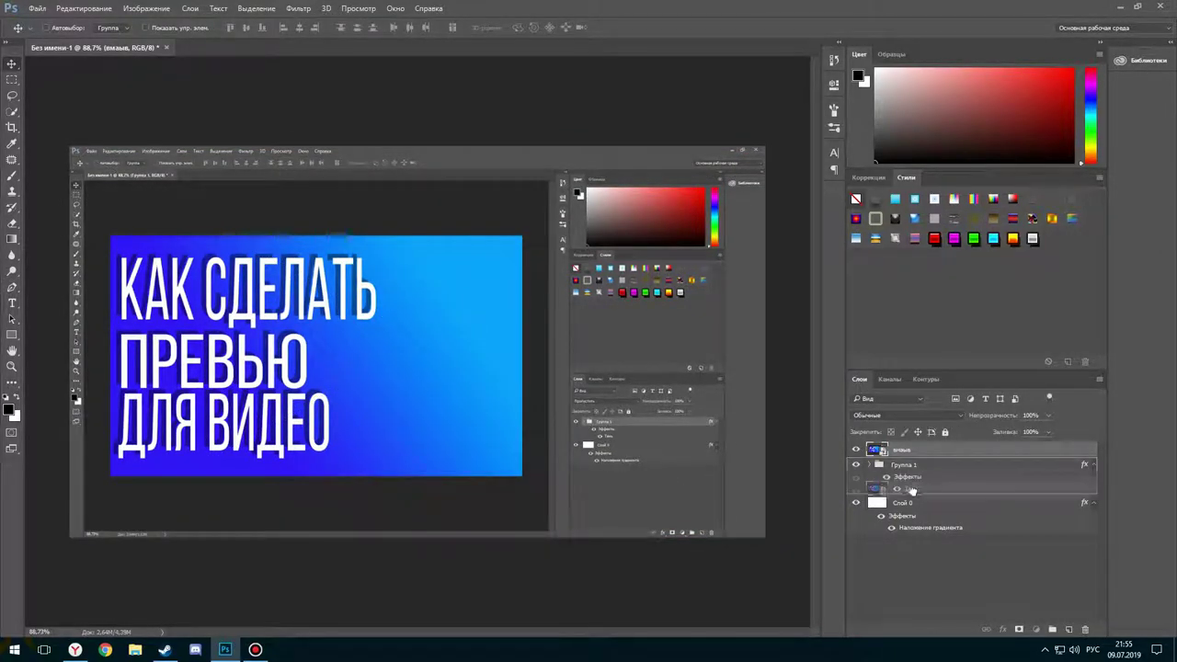
{"action": "left_click_drag", "start_coordinate": [915, 452], "coordinate": [913, 497]}
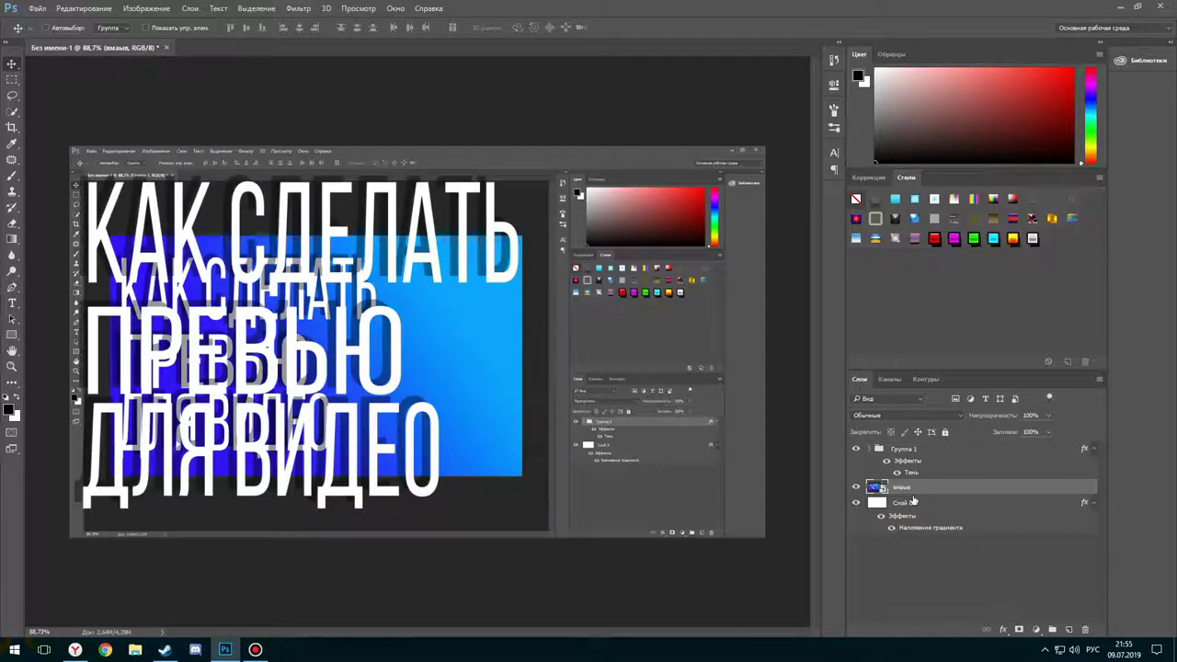
{"action": "left_click", "coordinate": [300, 9]}
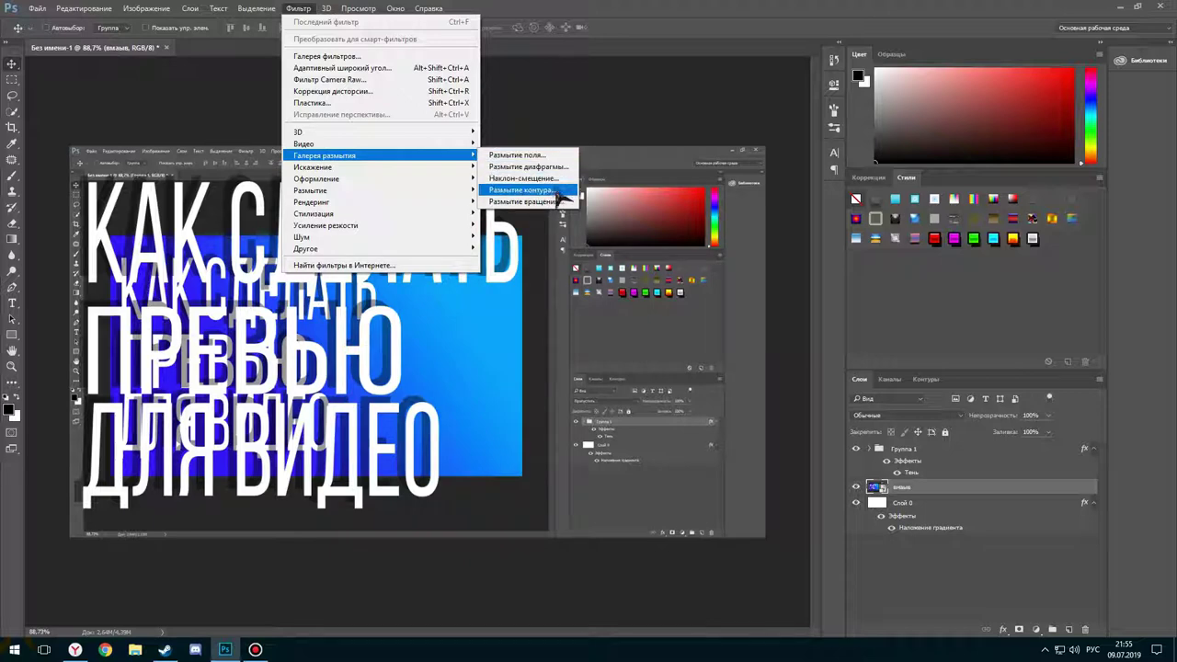
{"action": "mouse_move", "coordinate": [312, 189]}
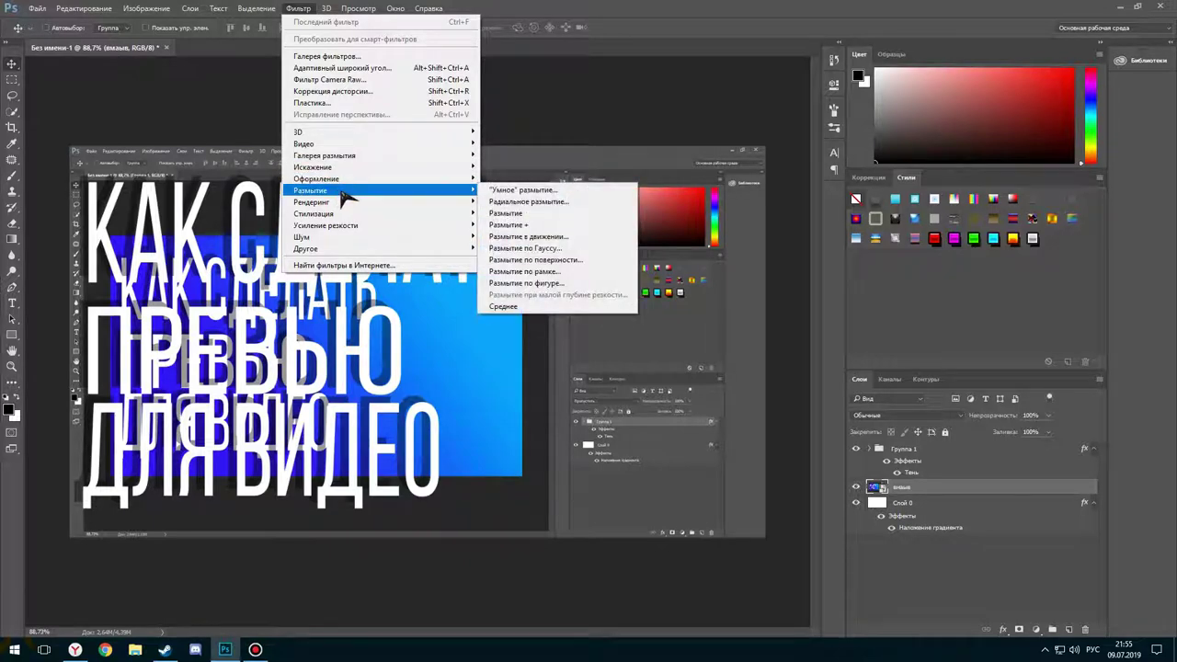
Blur the screenshot layer with a radius-3 Gaussian Blur and duplicate it with Ctrl+J
{"action": "left_click", "coordinate": [543, 250]}
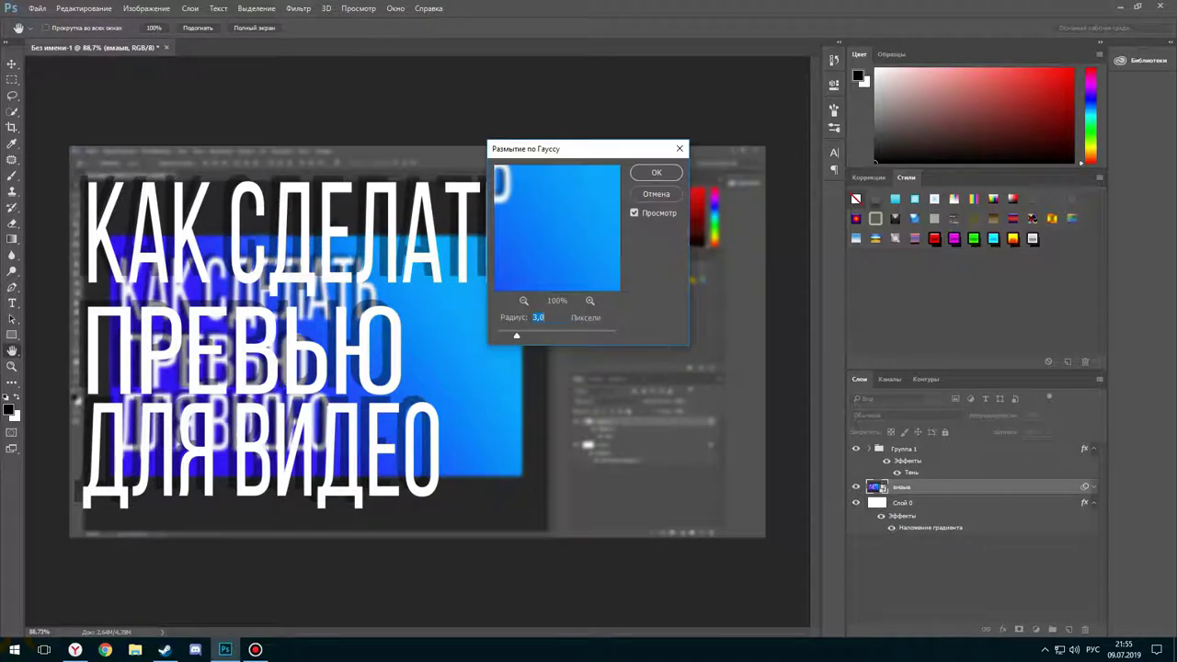
{"action": "left_click", "coordinate": [656, 172]}
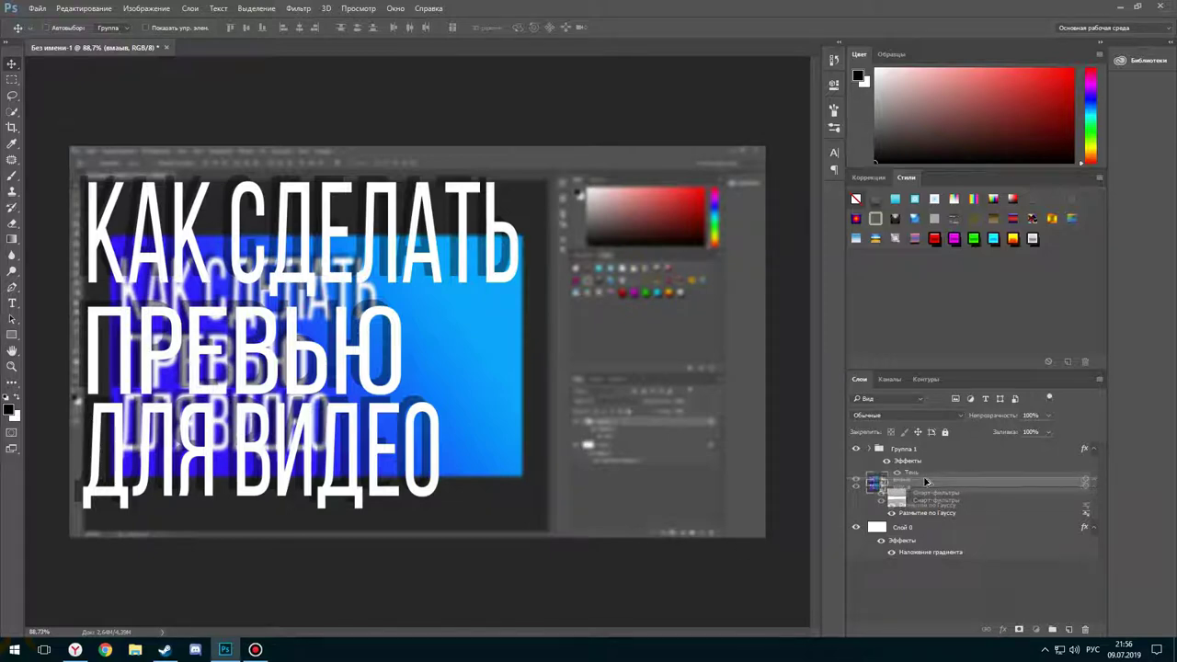
{"action": "key", "text": "ctrl+j"}
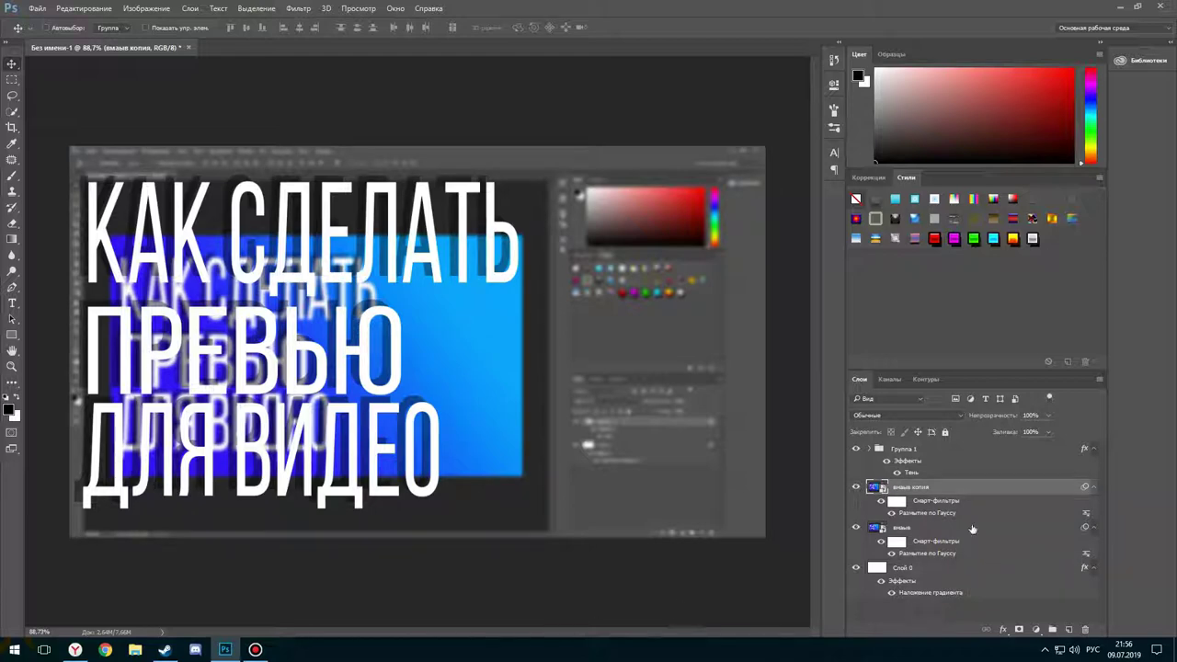
Select the original blurred screenshot layer and adjust its opacity
{"action": "left_click", "coordinate": [902, 531]}
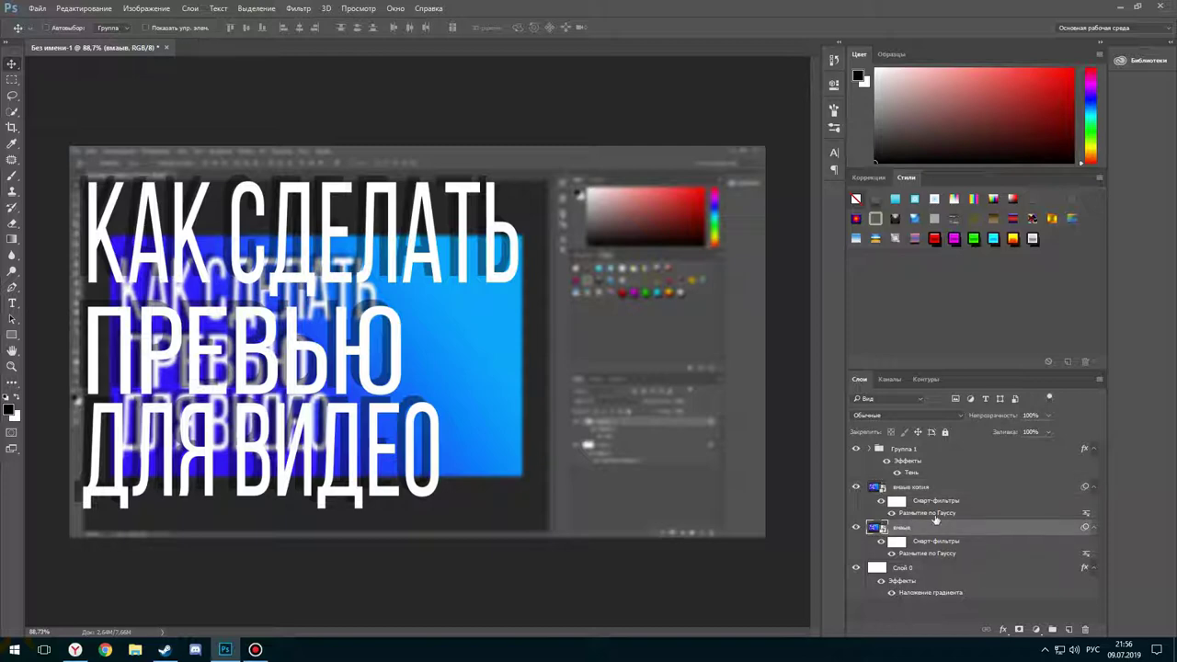
{"action": "left_click", "coordinate": [1048, 417]}
{"action": "left_click", "coordinate": [1048, 397]}
{"action": "key", "text": "0"}
{"action": "key", "text": "1"}
Rasterize the duplicated screenshot smart object by starting to erase it with the Eraser
{"action": "left_click", "coordinate": [917, 487]}
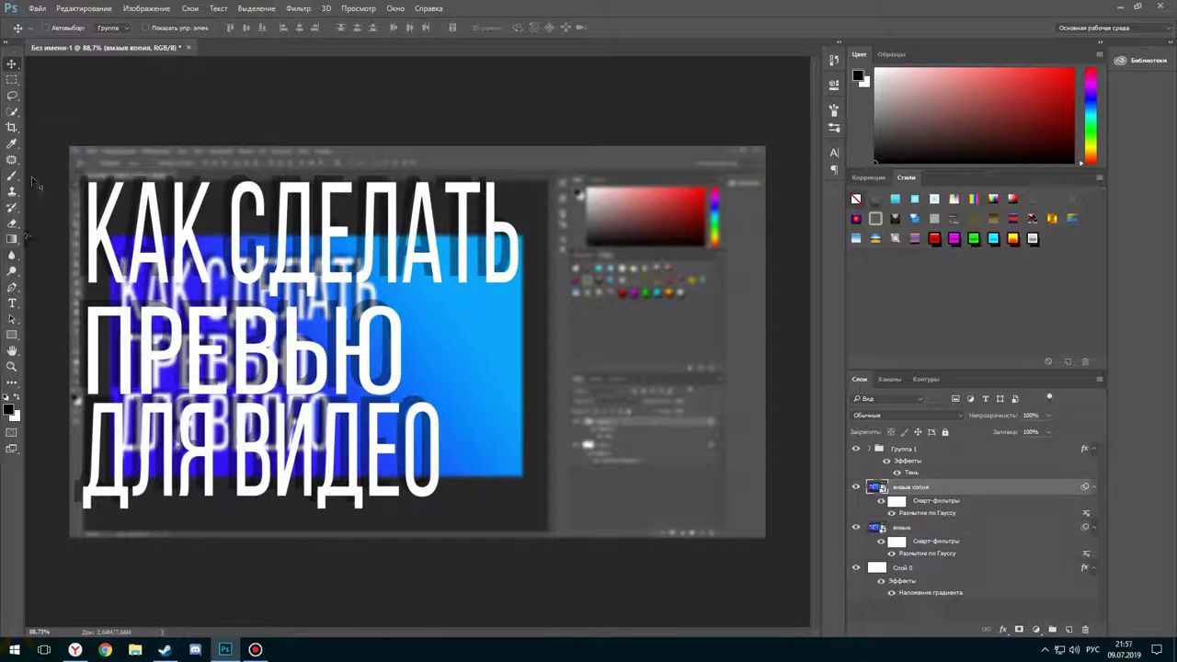
{"action": "left_click", "coordinate": [12, 224]}
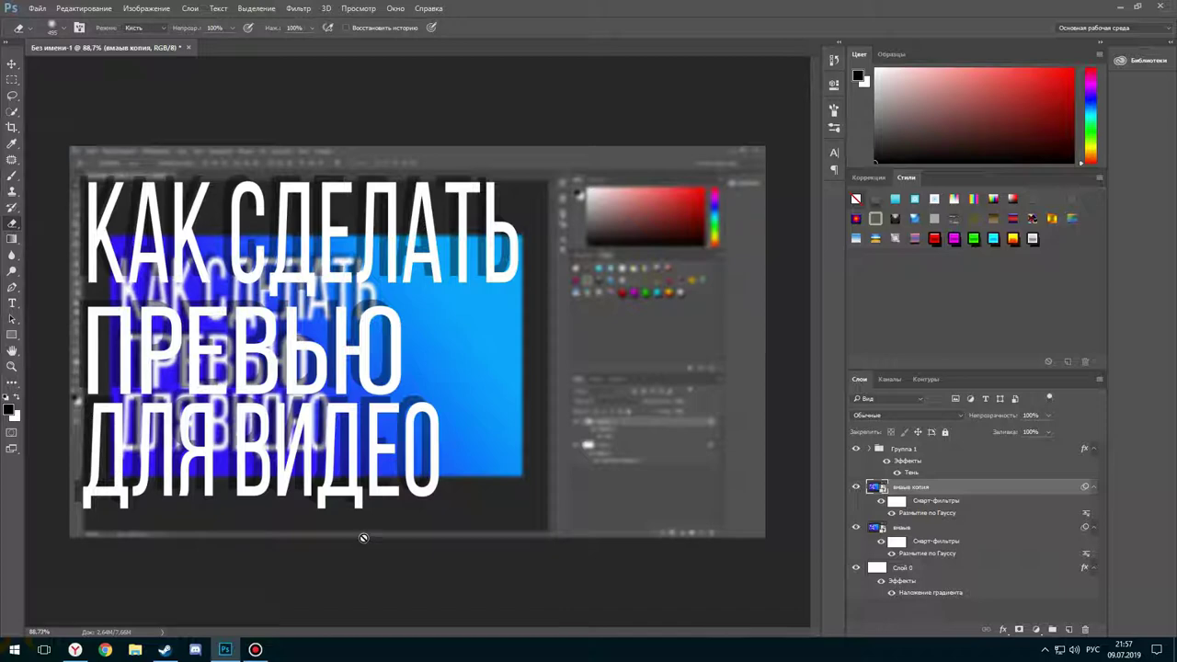
{"action": "left_click", "coordinate": [561, 480]}
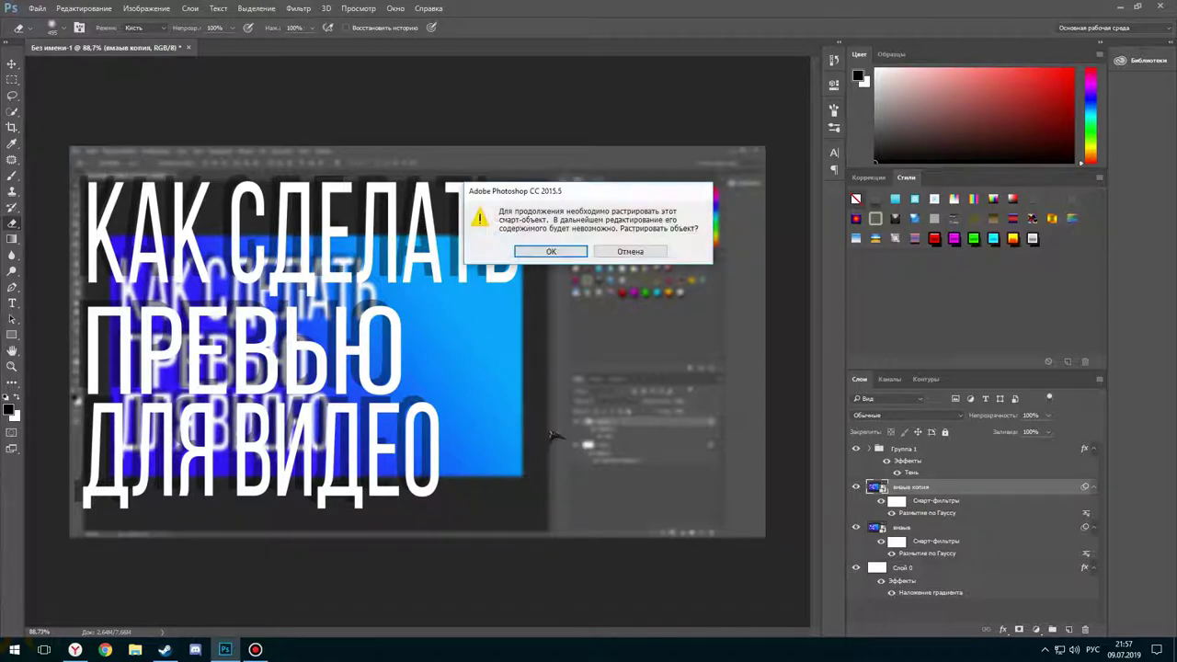
{"action": "left_click", "coordinate": [550, 251]}
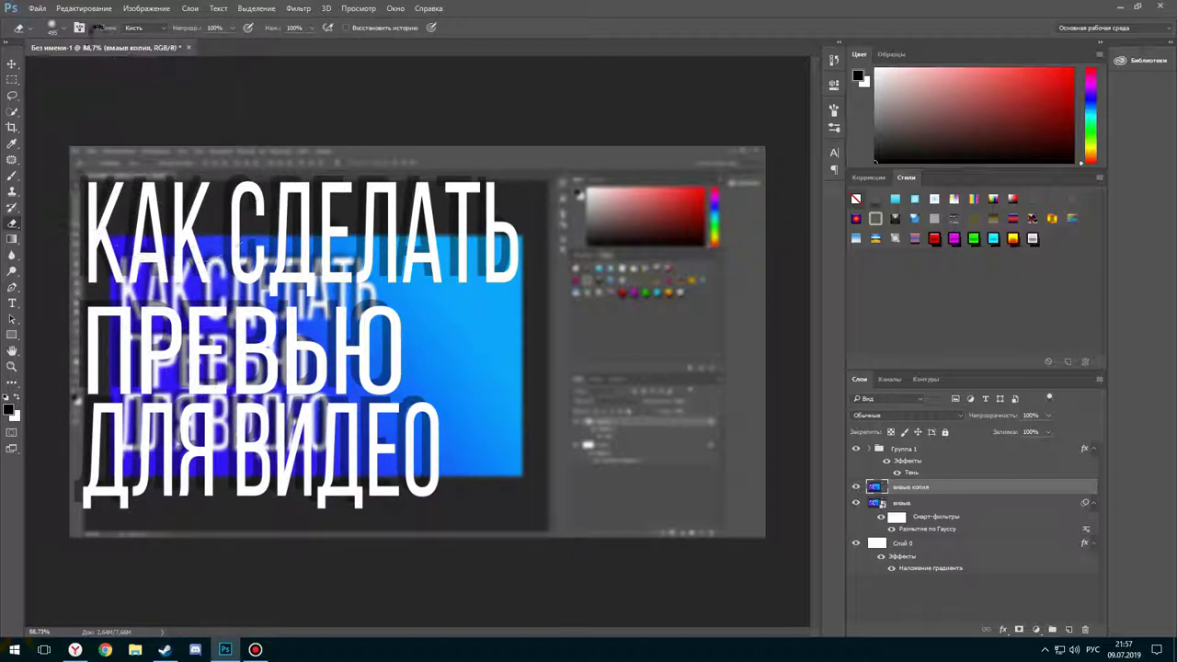
Erase the copy's left side, set its opacity to 76%, and lower the original layer's opacity
{"action": "mouse_move", "coordinate": [137, 446]}
{"action": "left_mouse_down"}
{"action": "mouse_move", "coordinate": [203, 101]}
{"action": "mouse_move", "coordinate": [220, 366]}
{"action": "mouse_move", "coordinate": [281, 565]}
{"action": "mouse_move", "coordinate": [407, 104]}
{"action": "mouse_move", "coordinate": [520, 294]}
{"action": "mouse_move", "coordinate": [425, 501]}
{"action": "mouse_move", "coordinate": [520, 331]}
{"action": "mouse_move", "coordinate": [482, 503]}
{"action": "mouse_move", "coordinate": [405, 358]}
{"action": "mouse_move", "coordinate": [401, 510]}
{"action": "mouse_move", "coordinate": [487, 367]}
{"action": "mouse_move", "coordinate": [413, 458]}
{"action": "left_mouse_up"}
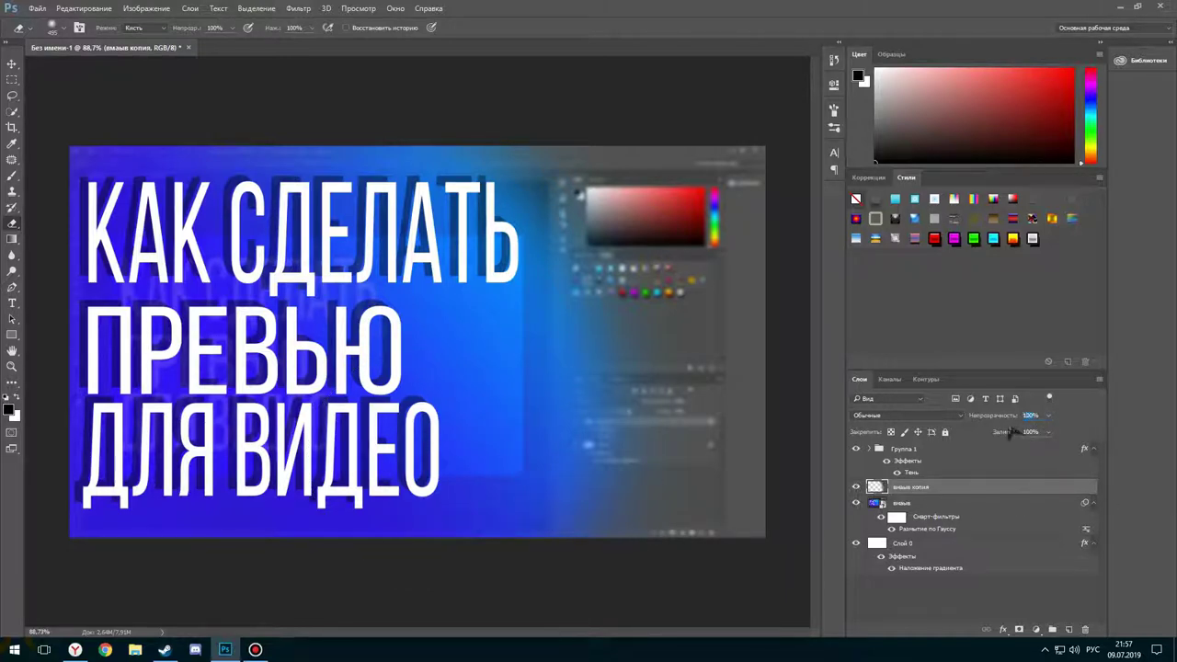
{"action": "type", "text": "76"}
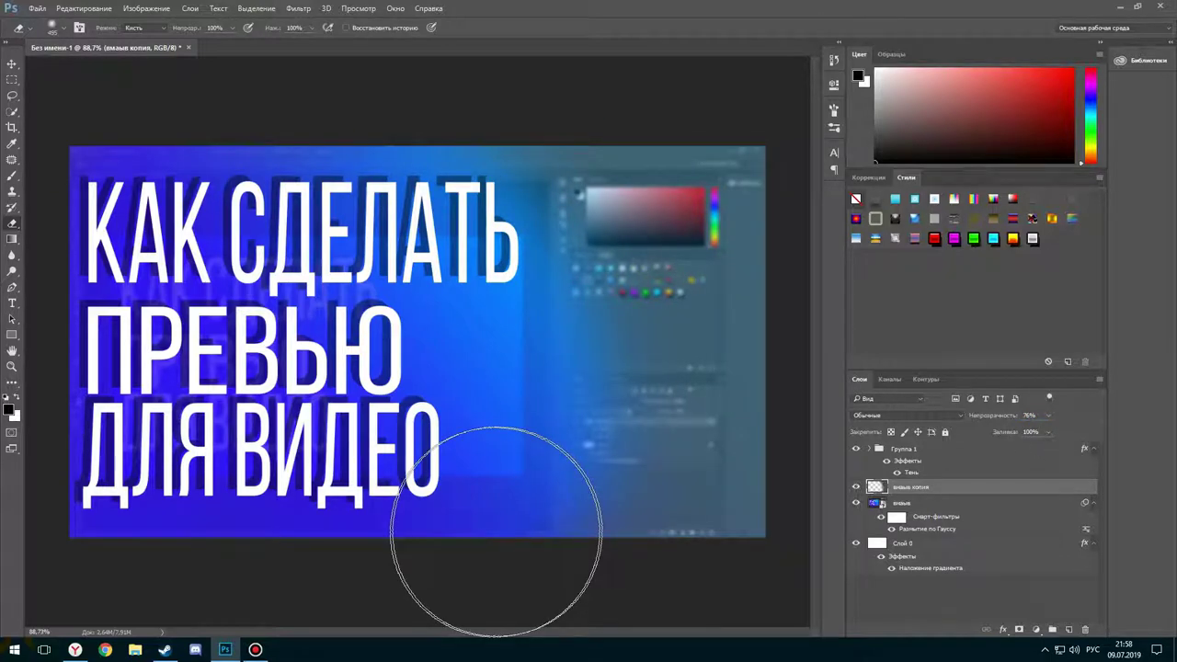
{"action": "left_click", "coordinate": [930, 504]}
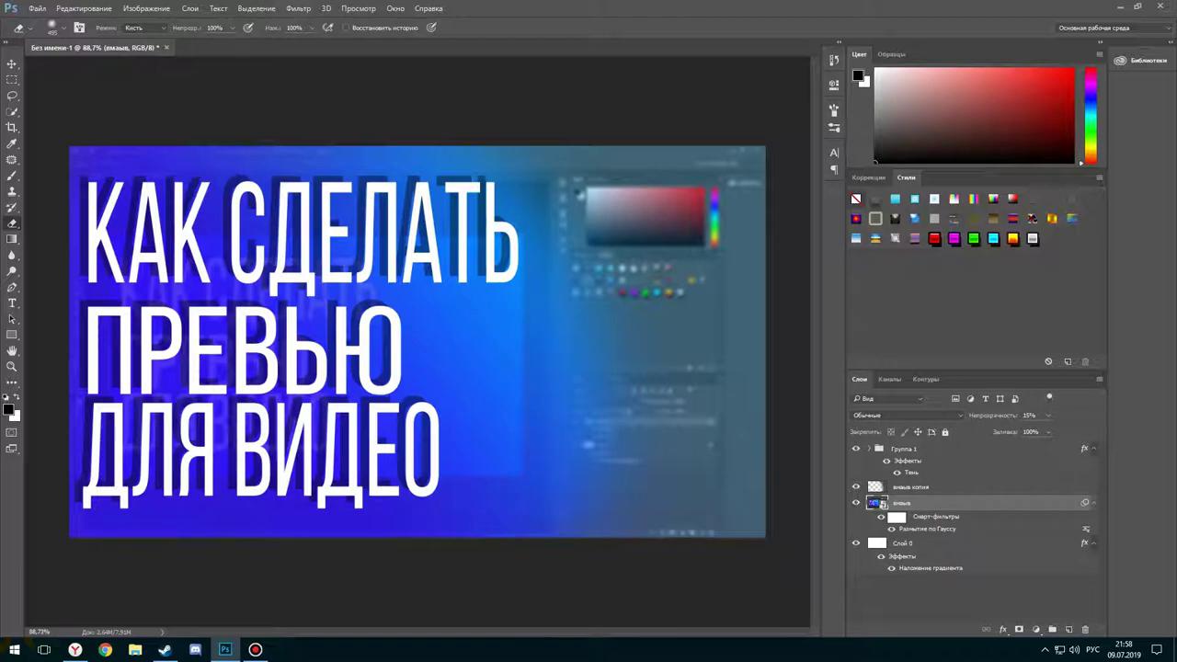
{"action": "type", "text": "0"}
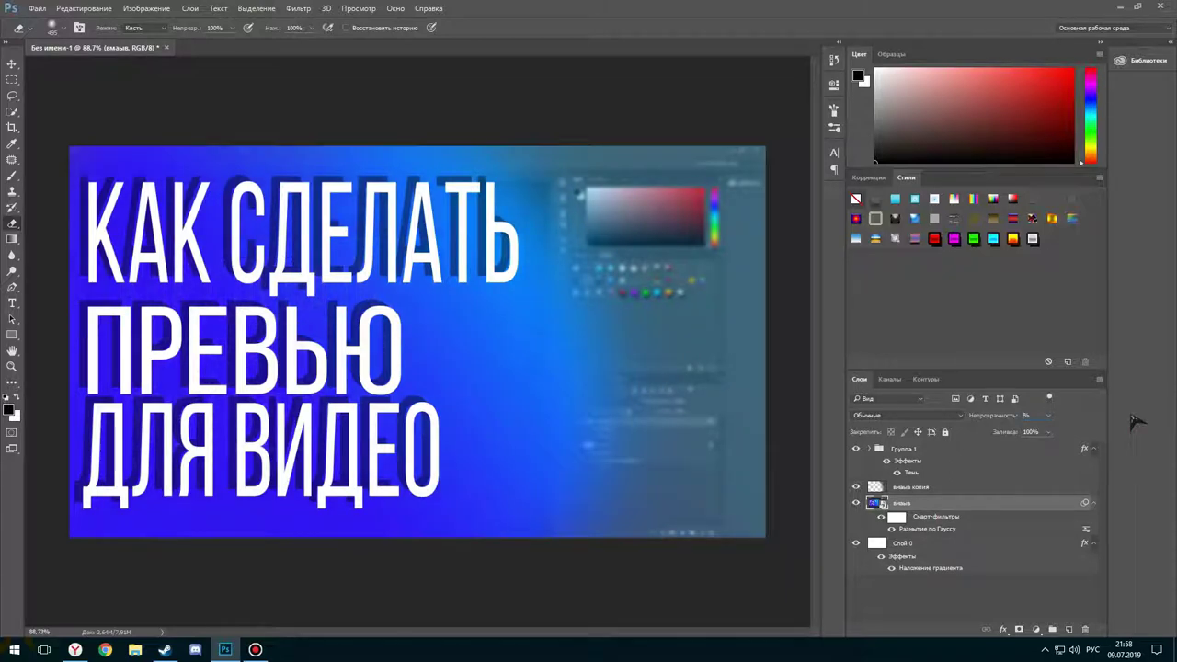
{"action": "type", "text": "6"}
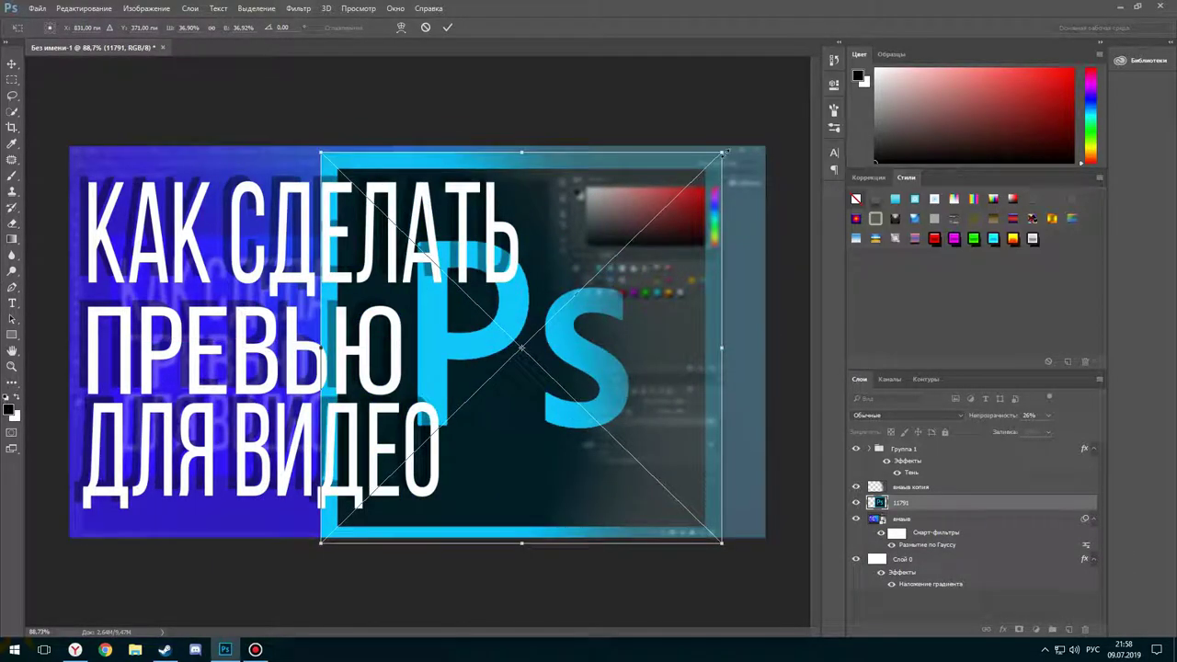
Scale down and tilt the Ps logo toward the upper right, then move its layer into Группа 1
{"action": "mouse_move", "coordinate": [722, 147]}
{"action": "left_mouse_down"}
{"action": "mouse_move", "coordinate": [531, 355]}
{"action": "mouse_move", "coordinate": [566, 294]}
{"action": "left_mouse_up"}
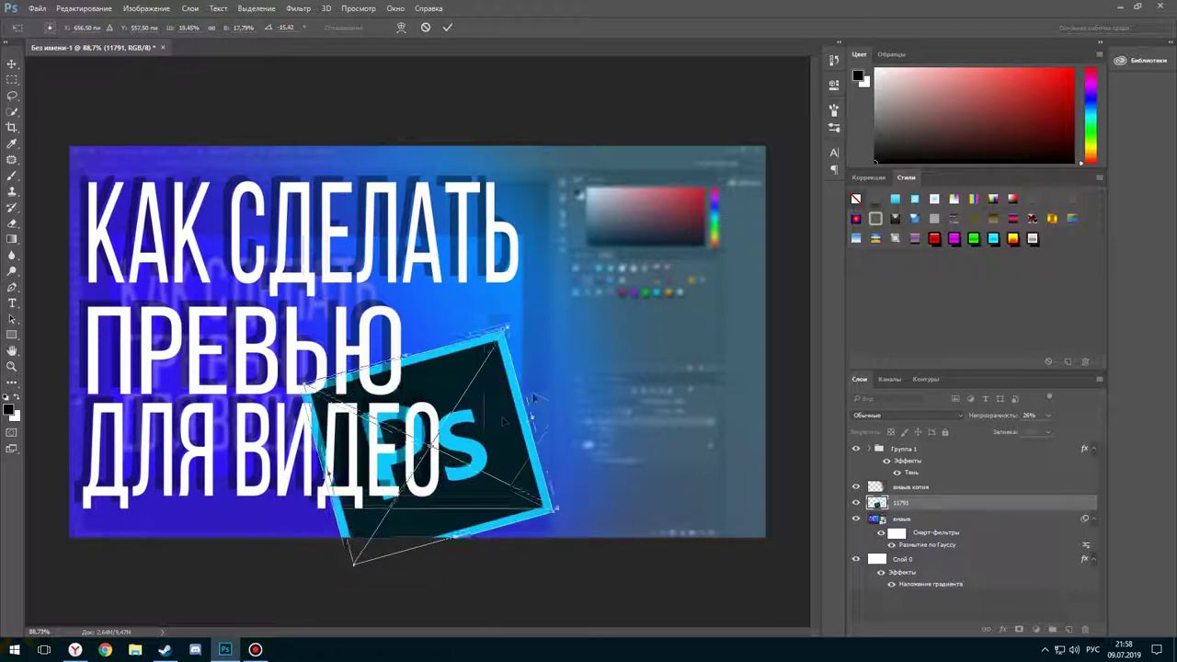
{"action": "left_click_drag", "start_coordinate": [518, 389], "coordinate": [700, 322]}
{"action": "key", "text": "Return"}
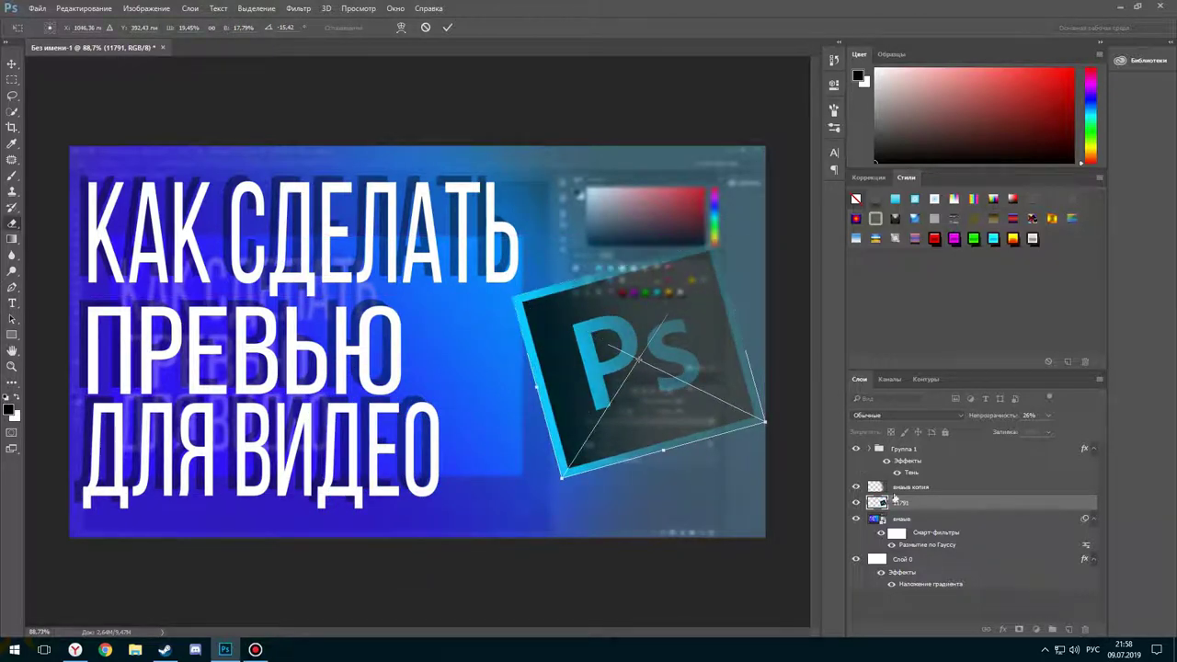
{"action": "key", "text": "e"}
{"action": "left_click", "coordinate": [924, 448]}
{"action": "left_click_drag", "start_coordinate": [924, 446], "coordinate": [924, 448]}
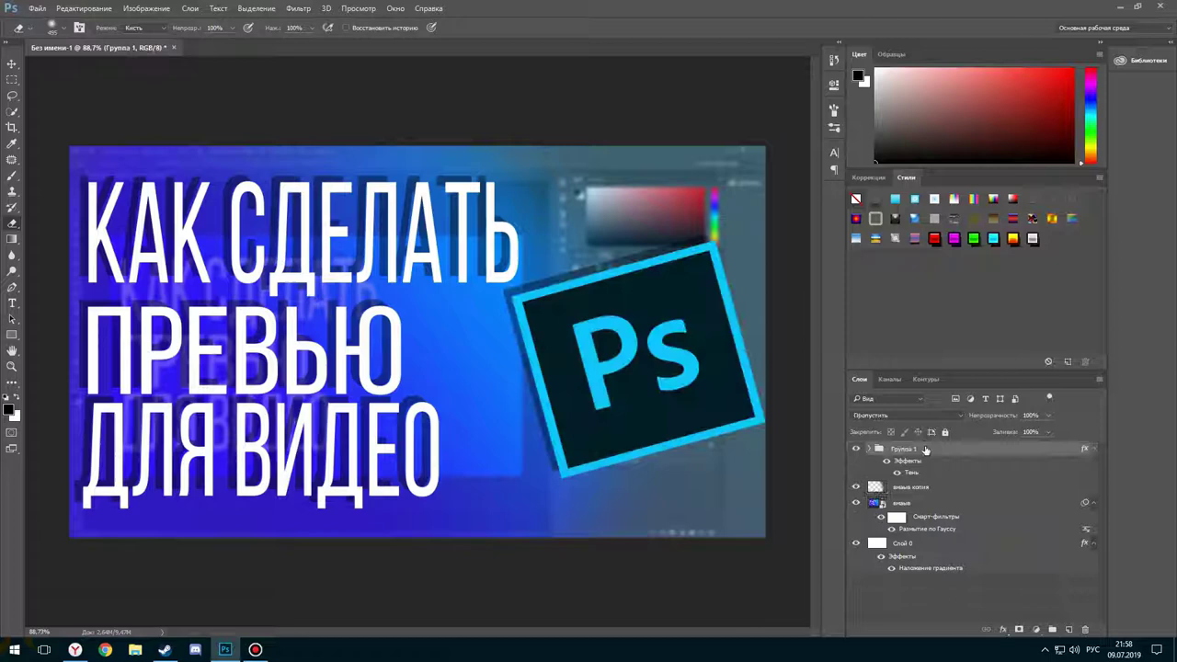
Move the Ps logo layer 11791 out of Группа 1 to the top of the stack
{"action": "left_click", "coordinate": [866, 448]}
{"action": "left_click_drag", "start_coordinate": [916, 492], "coordinate": [910, 600]}
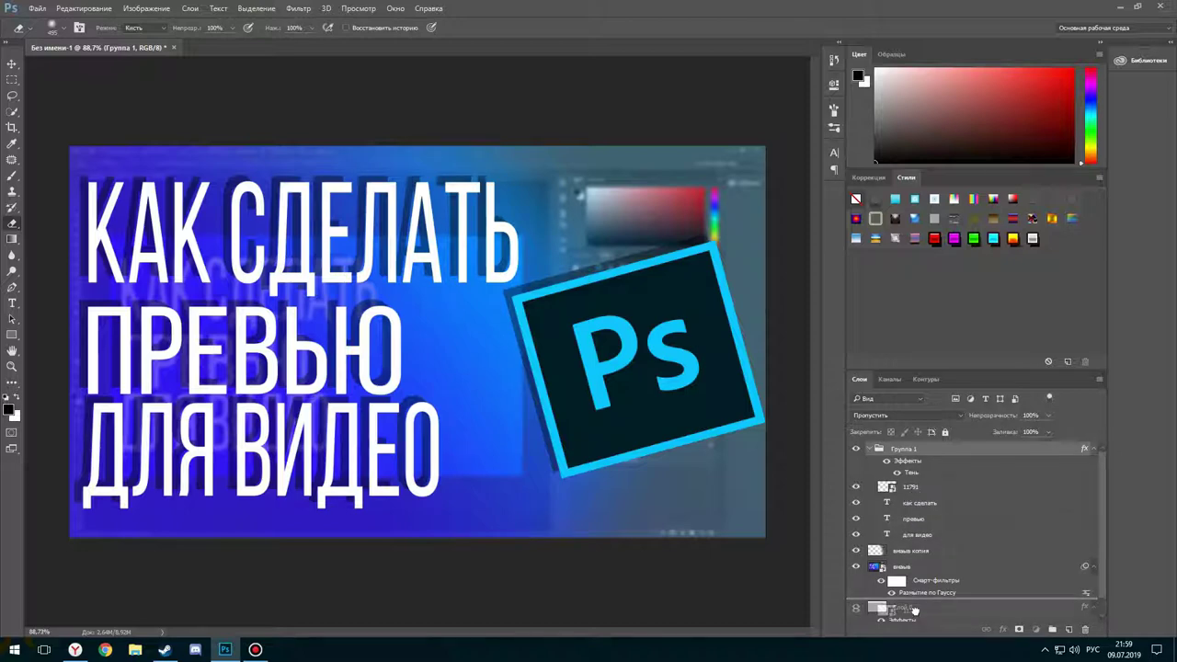
{"action": "left_click", "coordinate": [868, 448]}
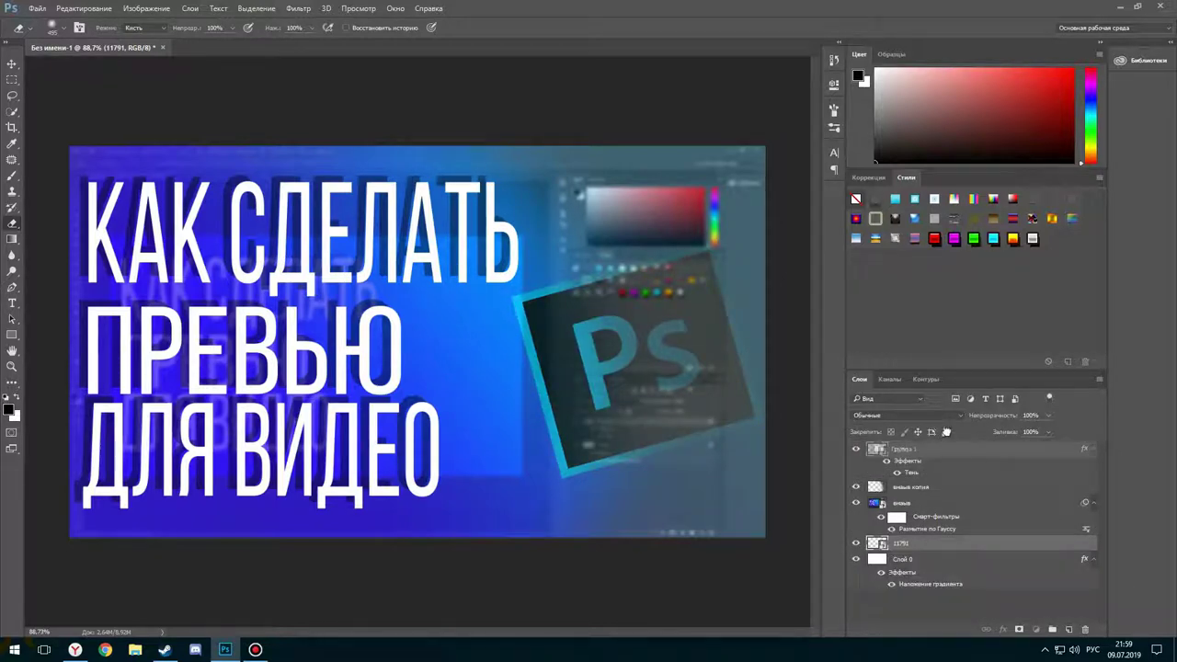
{"action": "left_click_drag", "start_coordinate": [933, 444], "coordinate": [934, 448]}
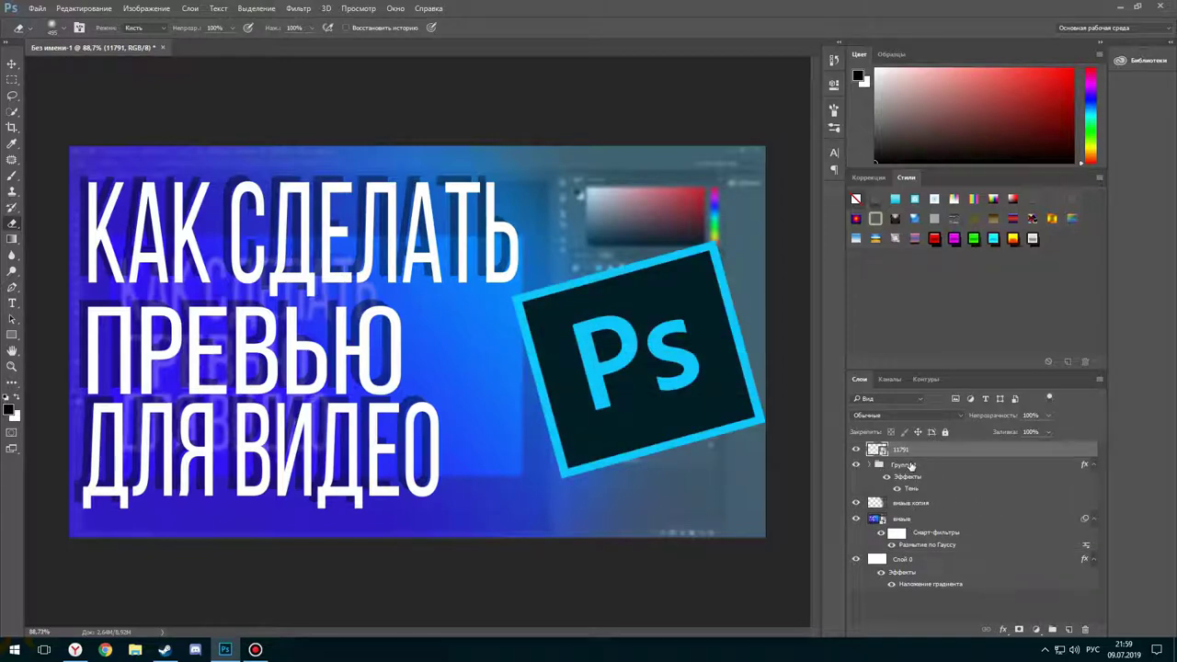
Copy Группа 1's Тень drop shadow onto layer 11791, deleting the accidental group duplicate
{"action": "mouse_move", "coordinate": [910, 466]}
{"action": "left_mouse_down"}
{"action": "mouse_move", "coordinate": [925, 449]}
{"action": "mouse_move", "coordinate": [915, 462]}
{"action": "mouse_move", "coordinate": [937, 453]}
{"action": "mouse_move", "coordinate": [930, 459]}
{"action": "left_mouse_up"}
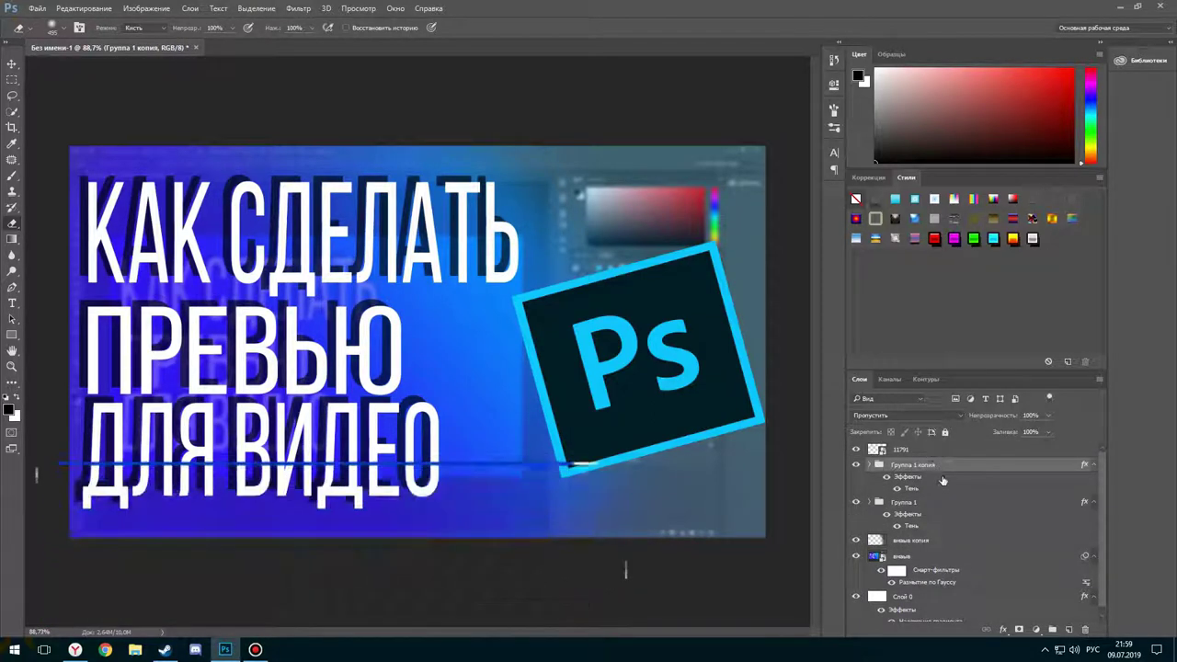
{"action": "key", "text": "Delete"}
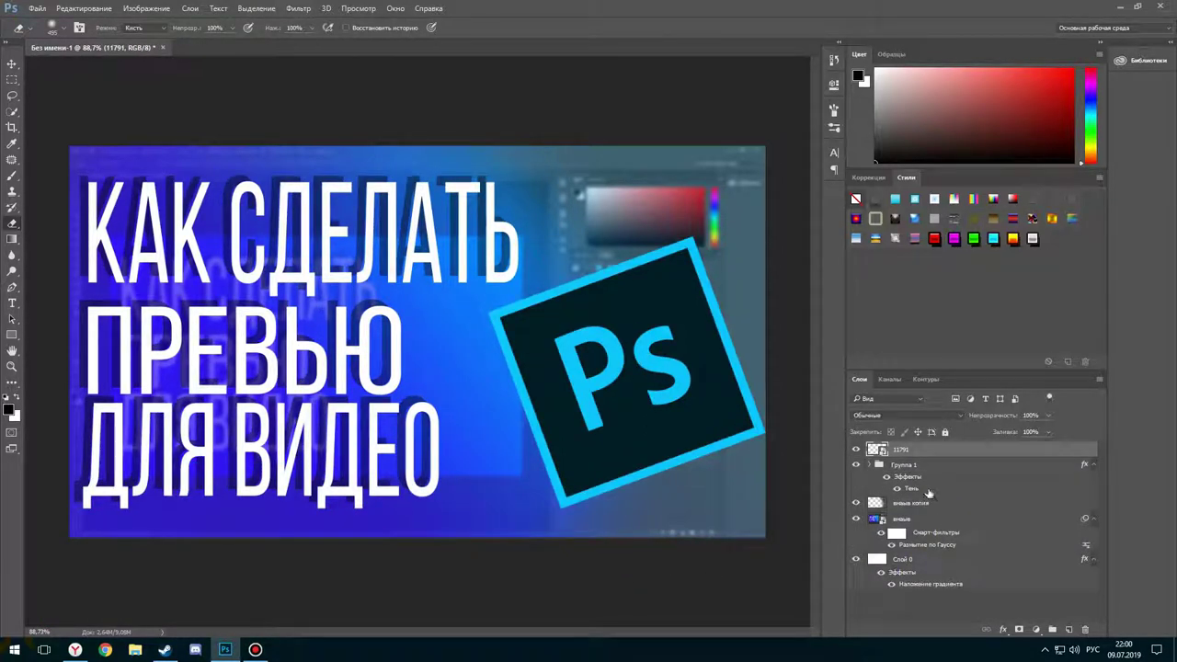
{"action": "left_click_drag", "start_coordinate": [919, 492], "coordinate": [908, 450]}
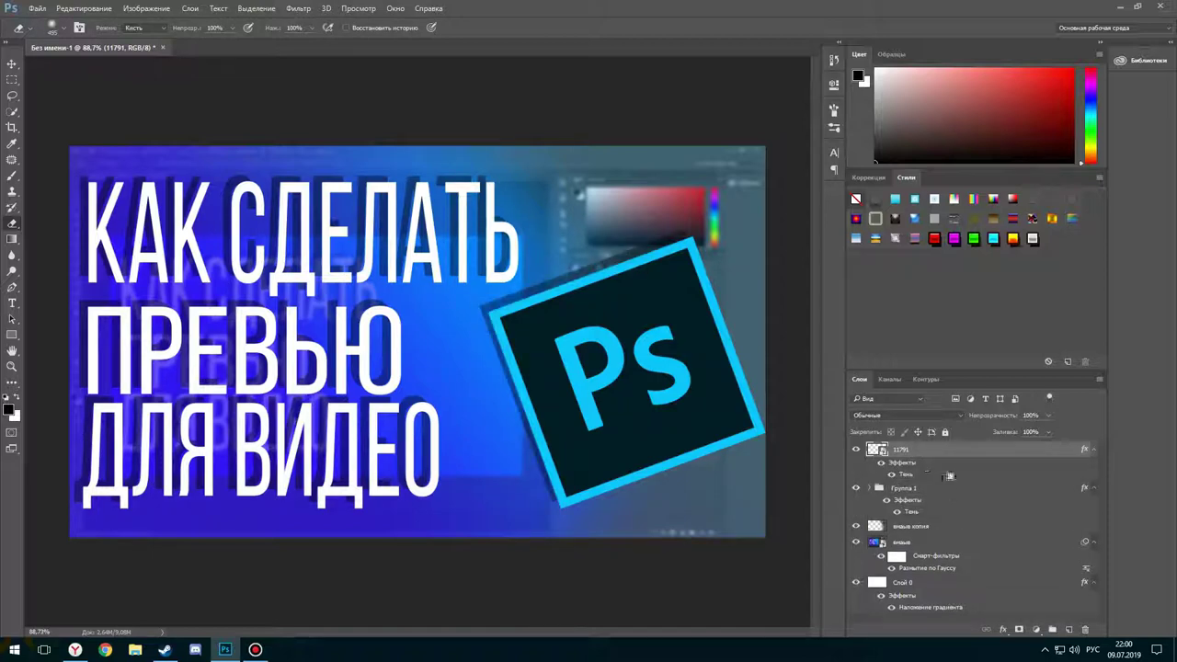